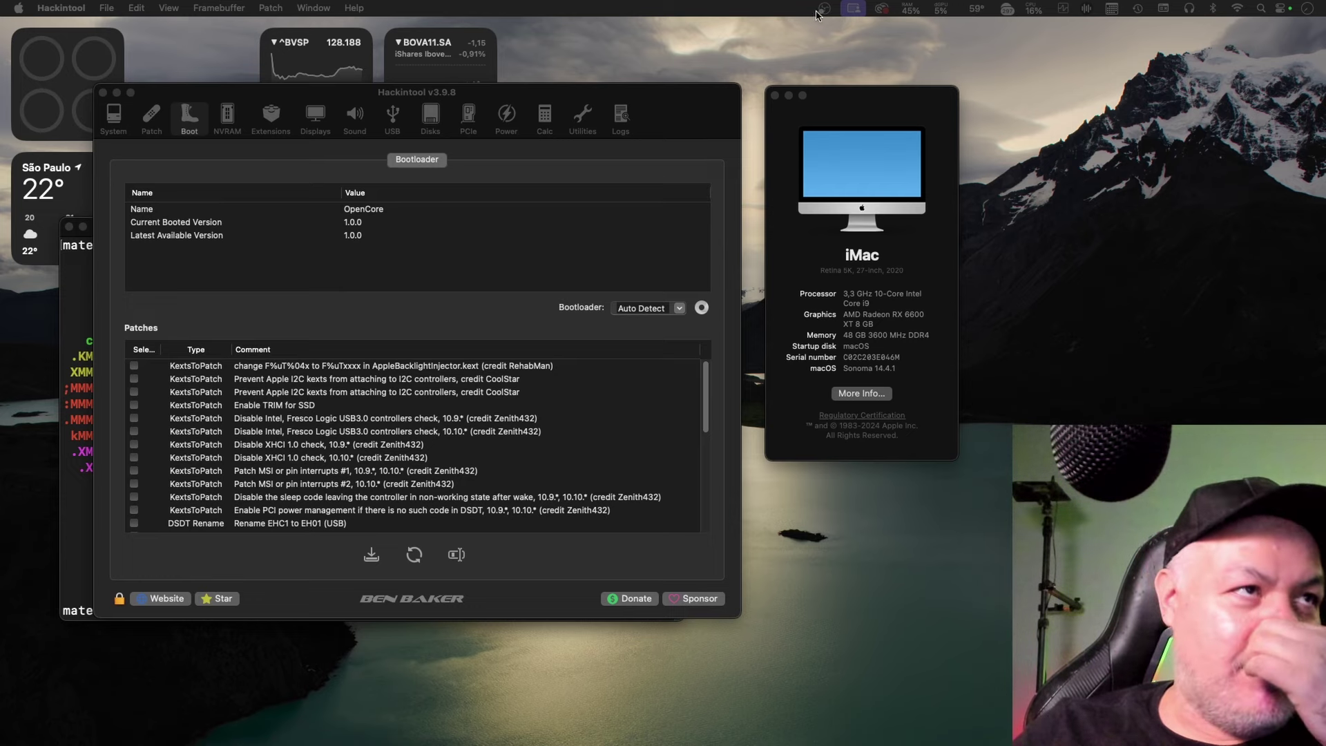
Rearrange the Hackintool and Terminal windows to examine the booted OpenCore version and the neofetch system details, highlighting the macOS version.
left_click_drag(205, 122, 506, 183)
left_click_drag(275, 227, 310, 96)
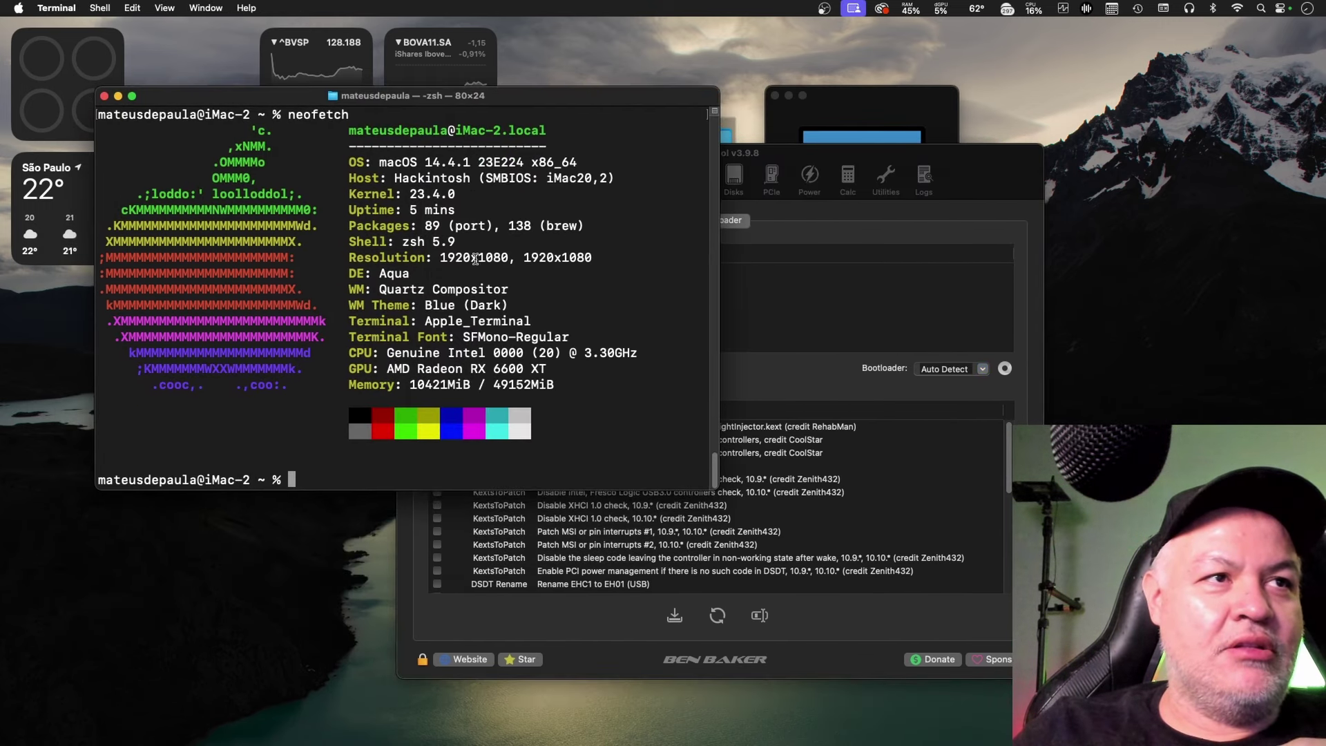
left_click_drag(991, 176, 1020, 108)
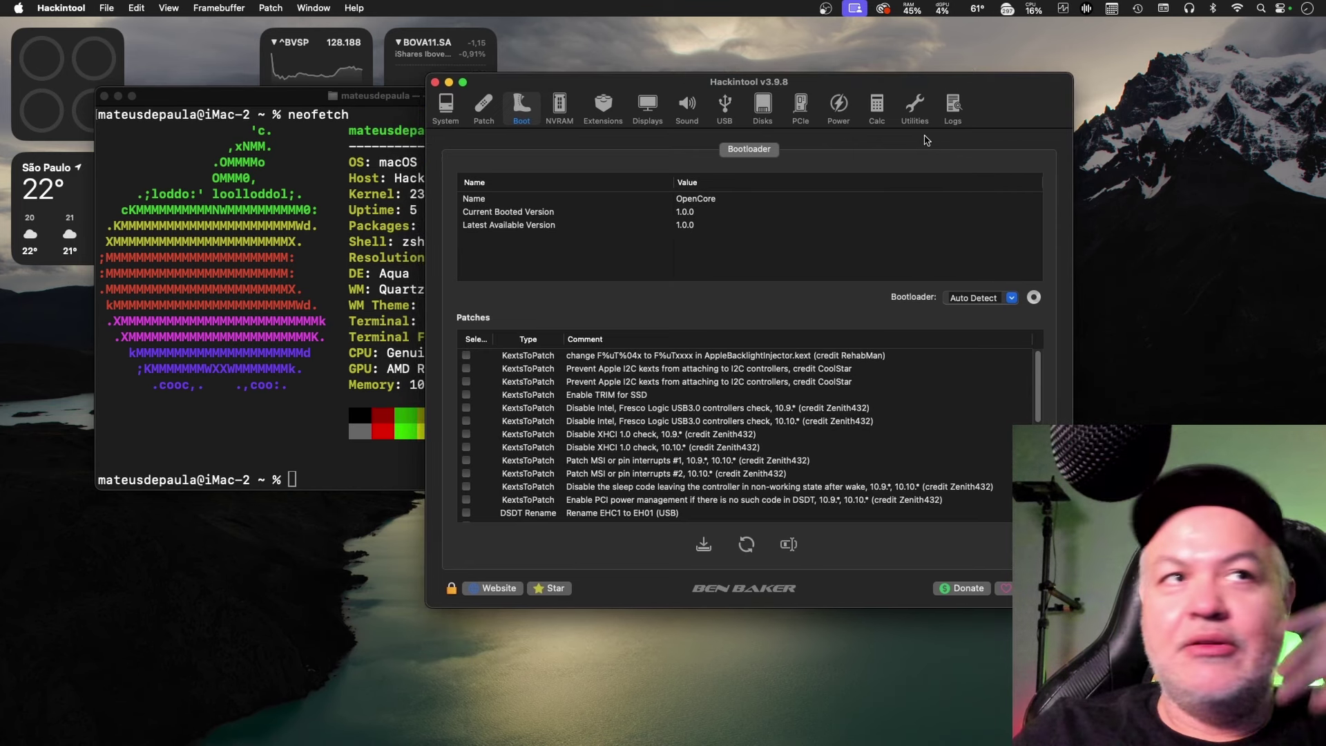
left_click(345, 183)
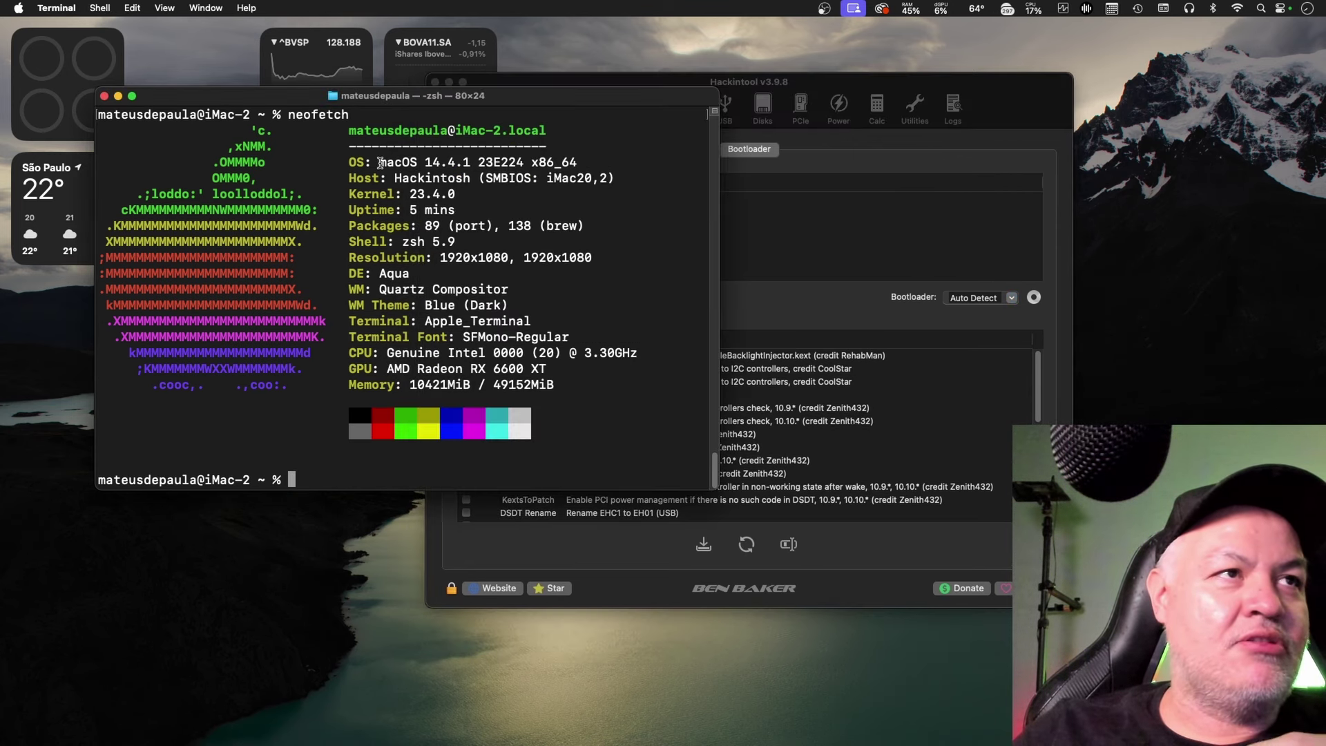
left_click_drag(379, 161, 468, 161)
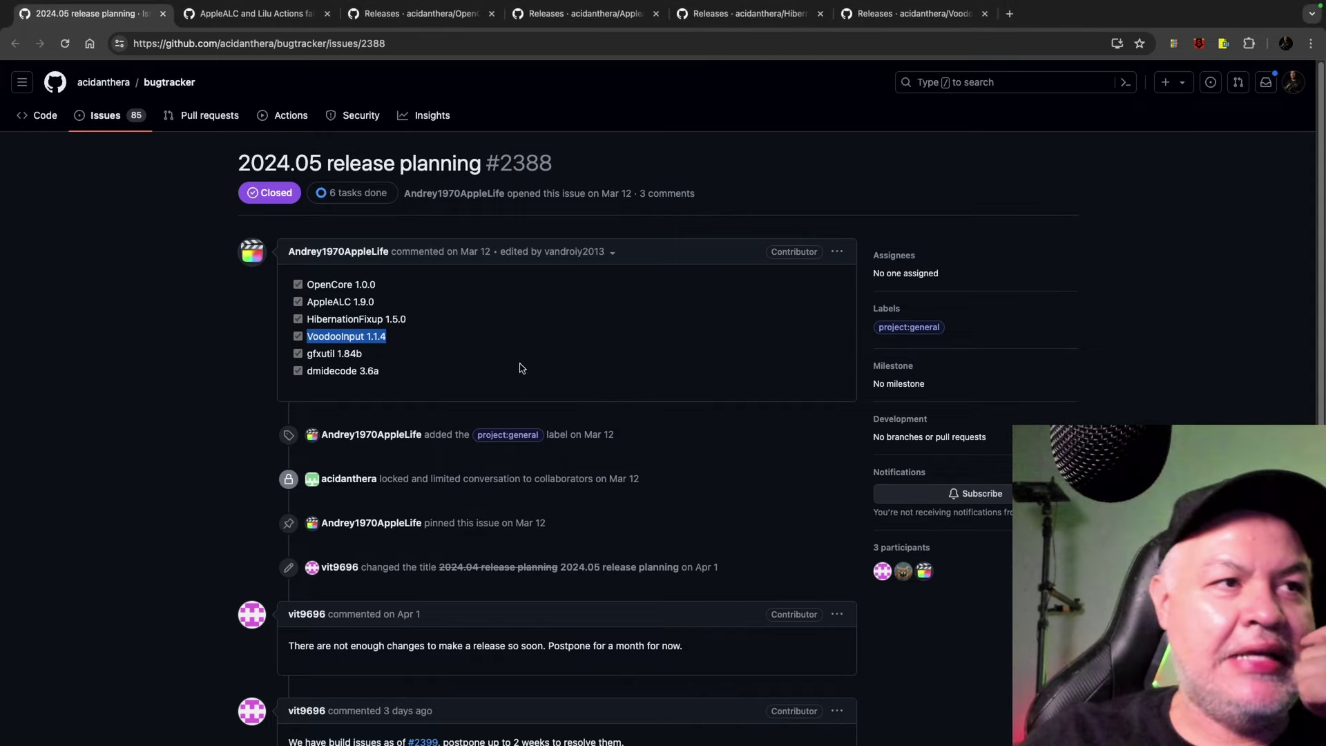
Read the comments on the 2024.05 release planning issue #2388 in acidanthera's bugtracker, highlighting the request to make the releases.
scroll(521, 368, "down", 6)
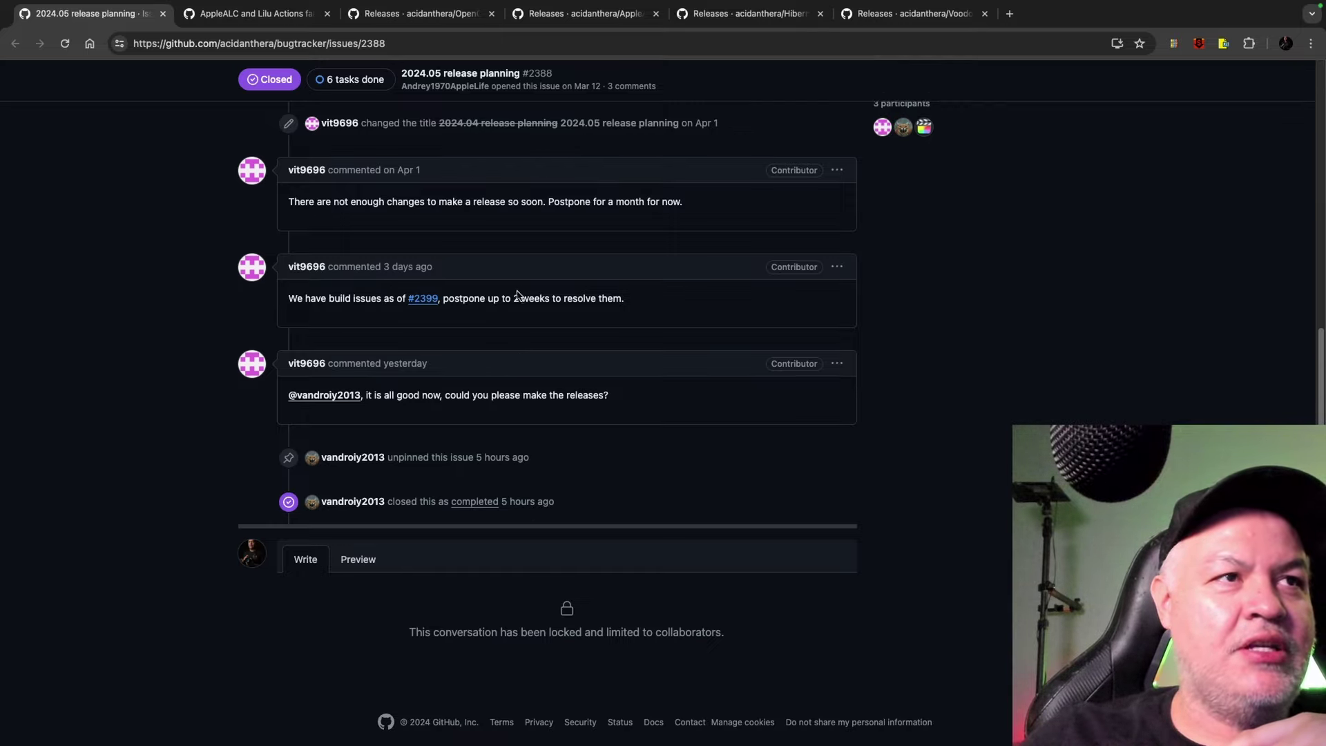
scroll(690, 325, "down", 1)
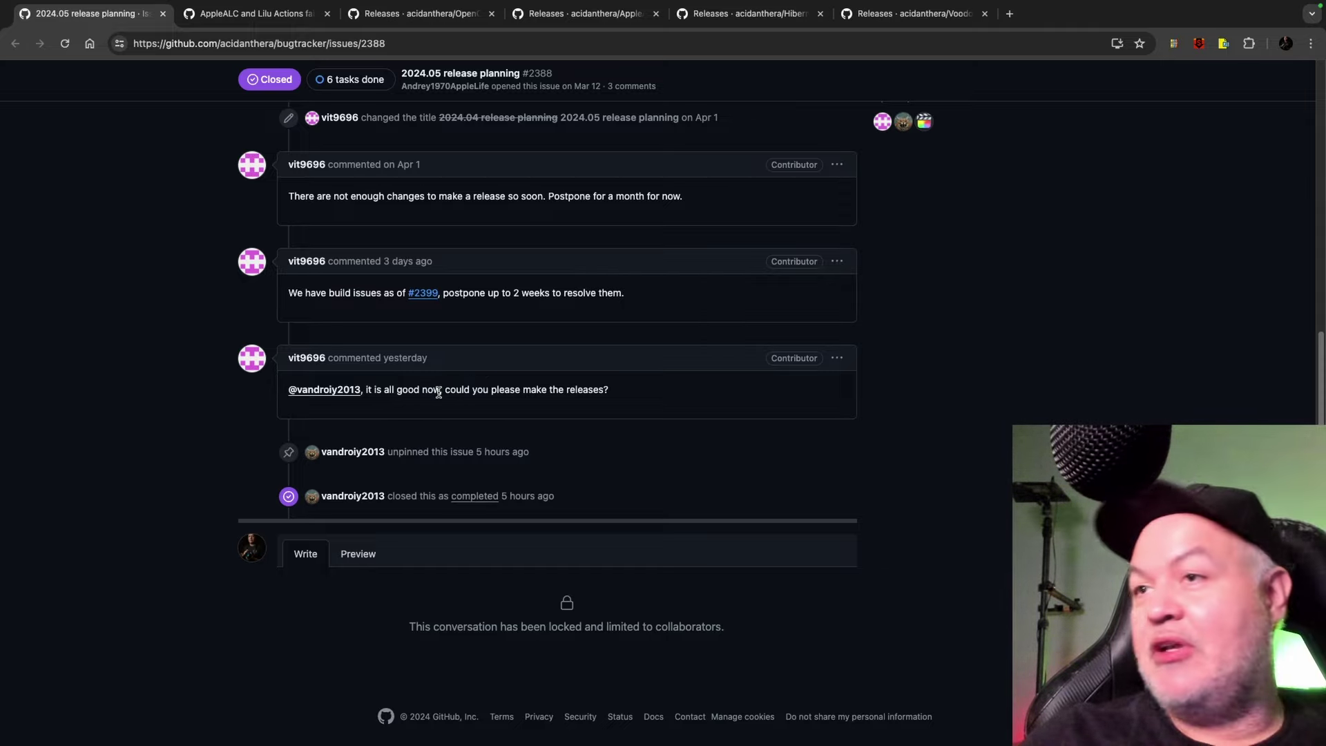
left_click_drag(462, 392, 566, 392)
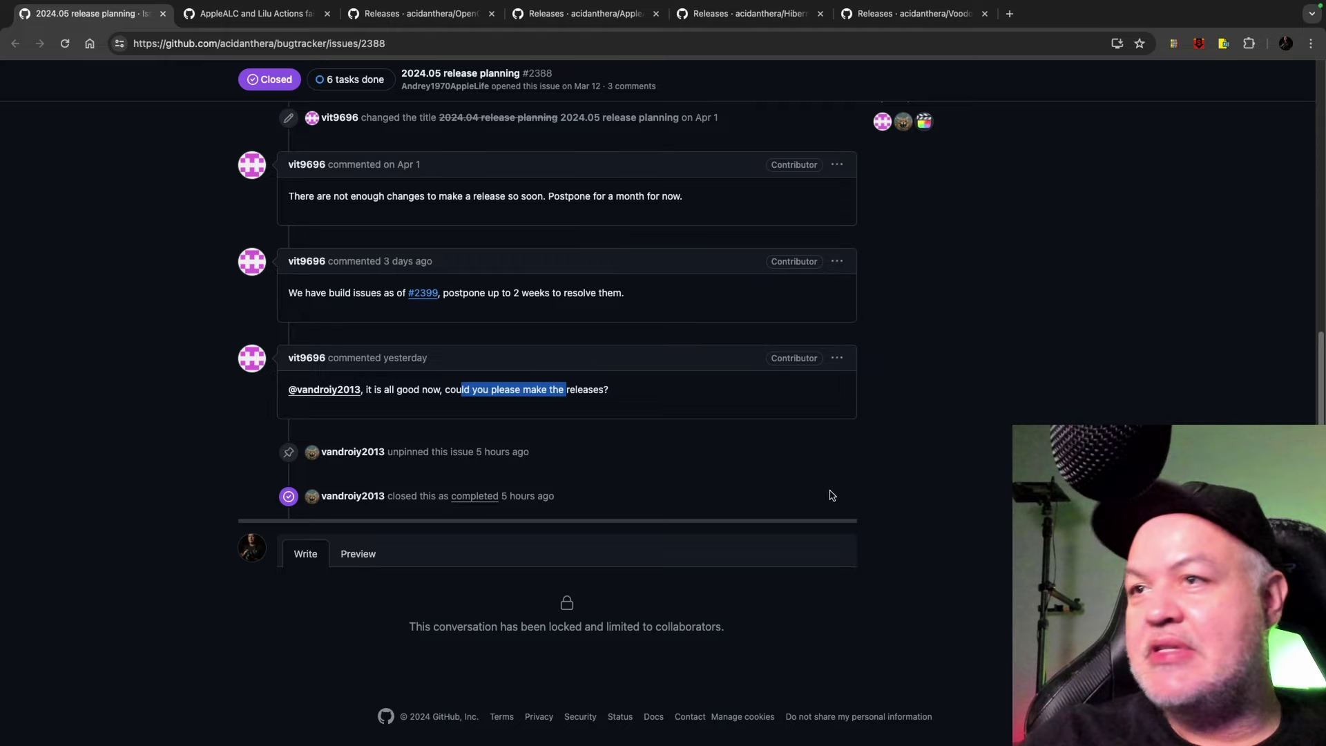
Review the AppleALC and Lilu Actions failure issue #2399 through to its last comment.
left_click(252, 18)
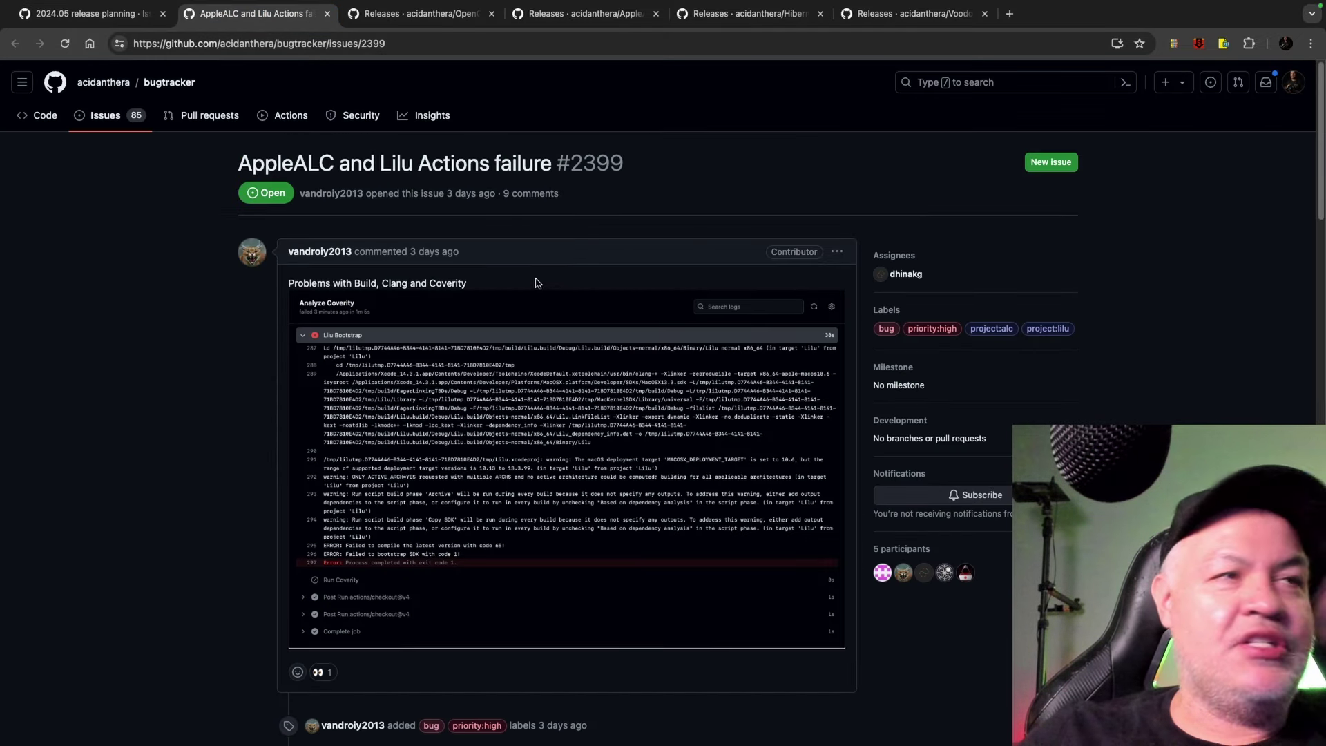
scroll(528, 409, "down", 20)
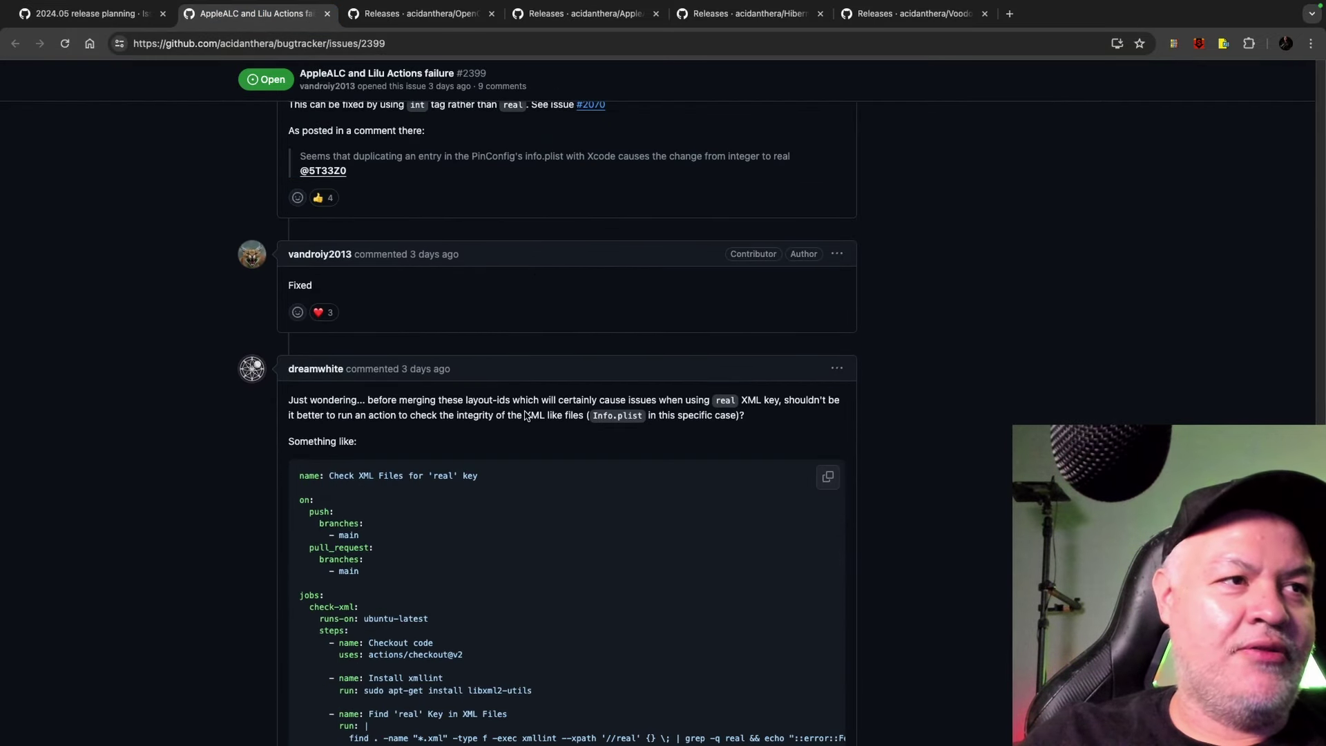
left_click_drag(308, 377, 423, 376)
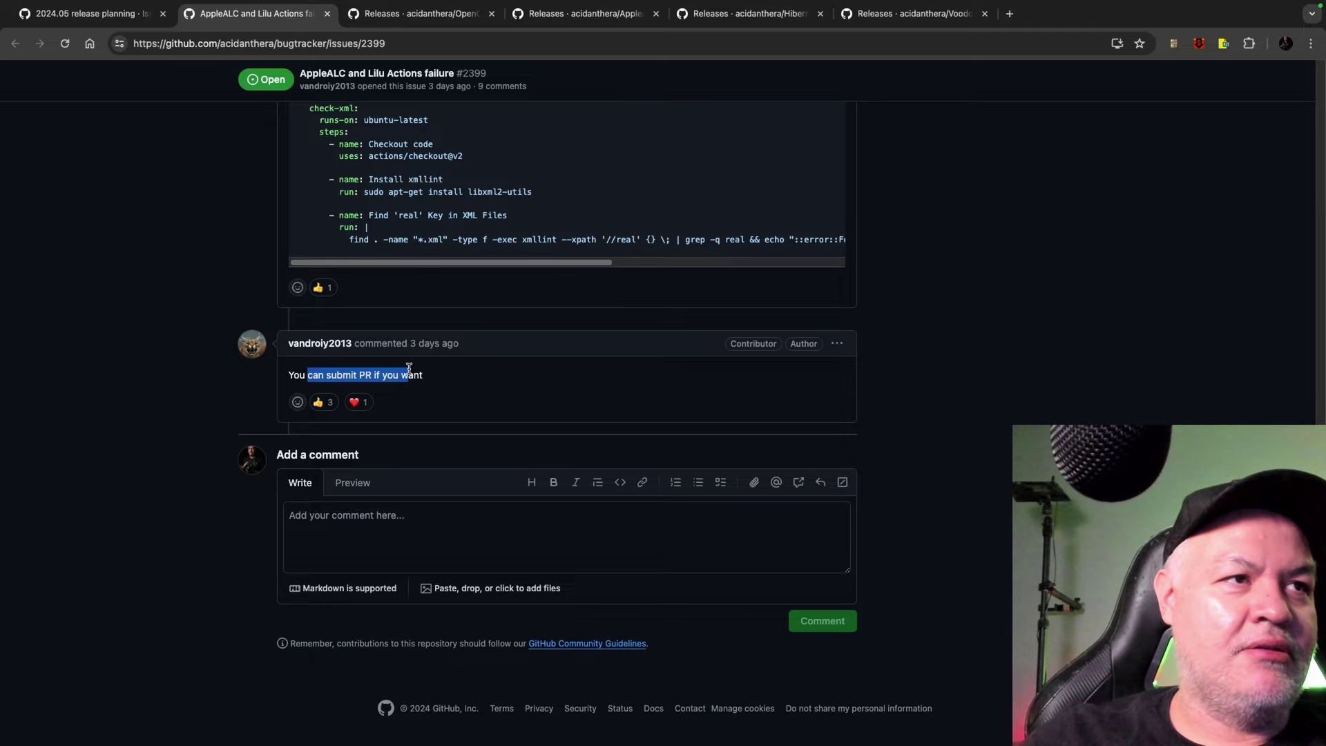
left_click(454, 371)
scroll(458, 343, "up", 20)
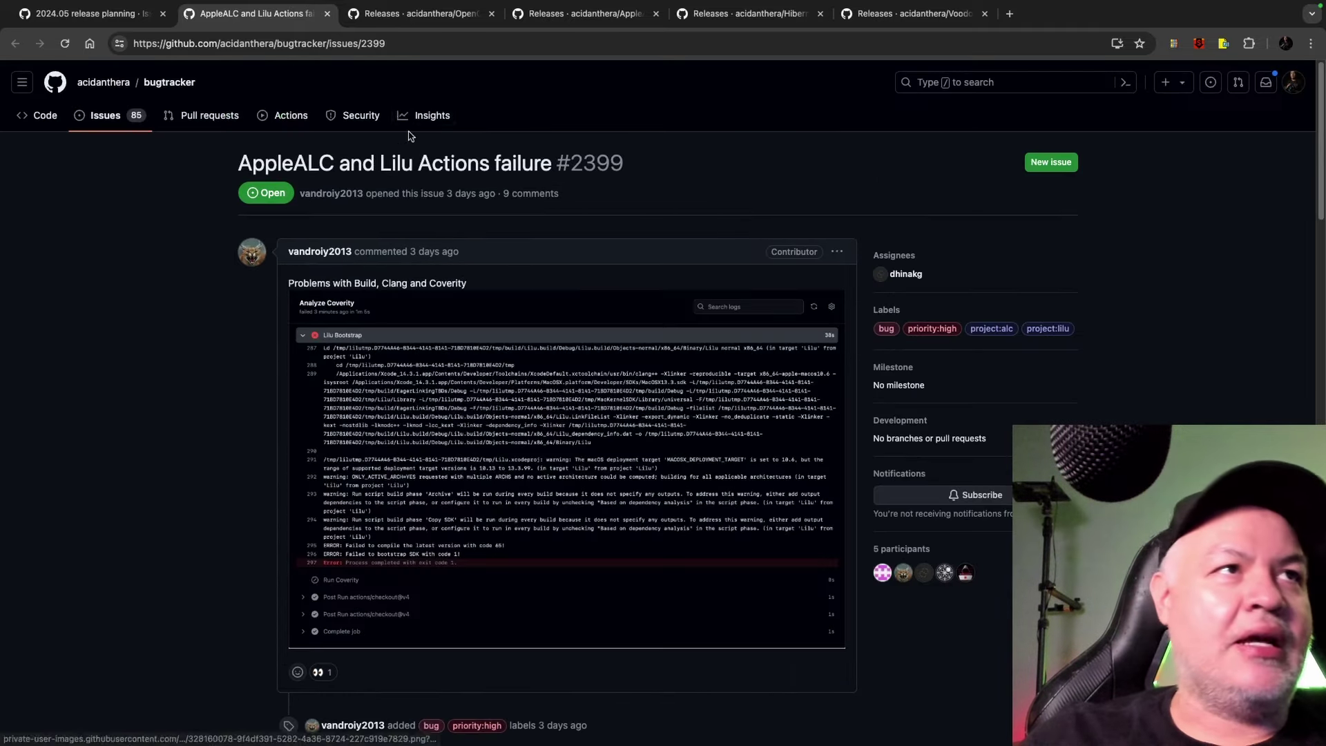
Read the OpenCorePkg 1.0.0 release notes, highlighting the entry on updated builtin firmware versions for SMBIOS.
left_click(395, 15)
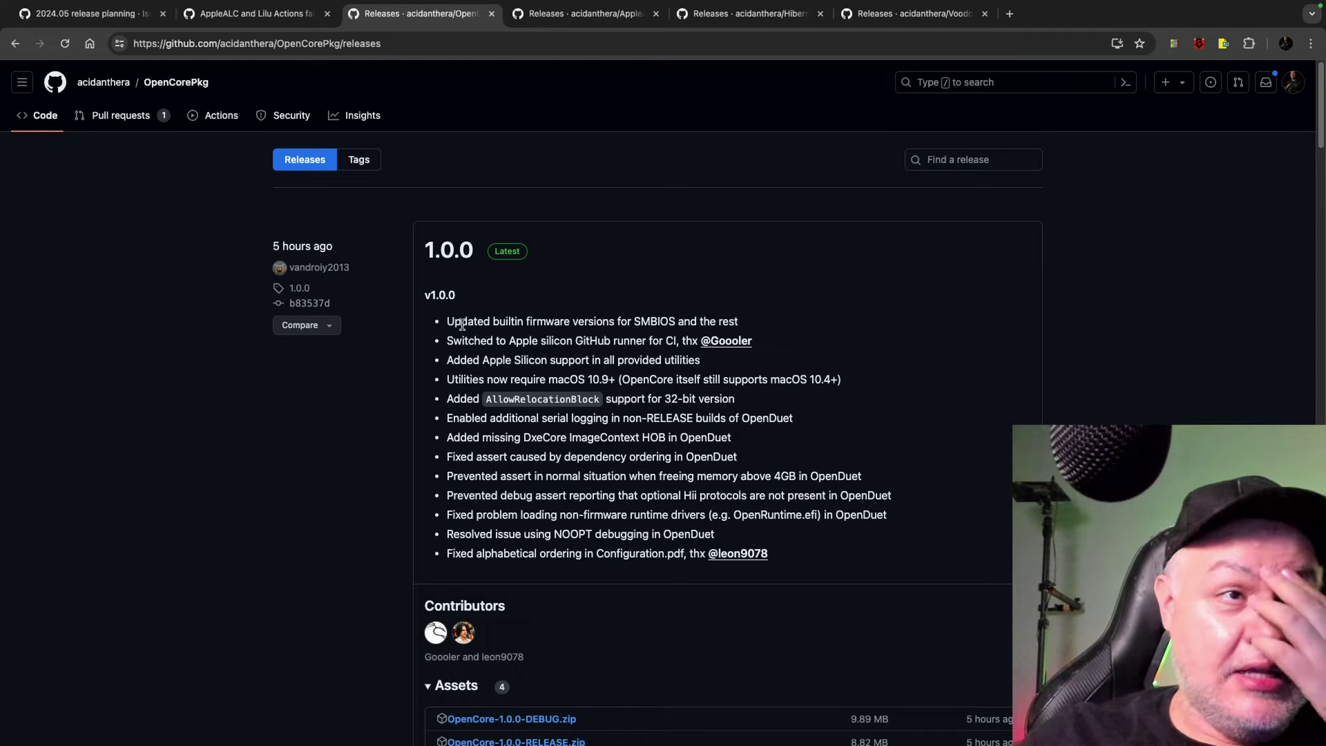
mouse_move(467, 322)
left_mouse_down()
mouse_move(740, 323)
mouse_move(461, 322)
left_mouse_up()
left_click(750, 326)
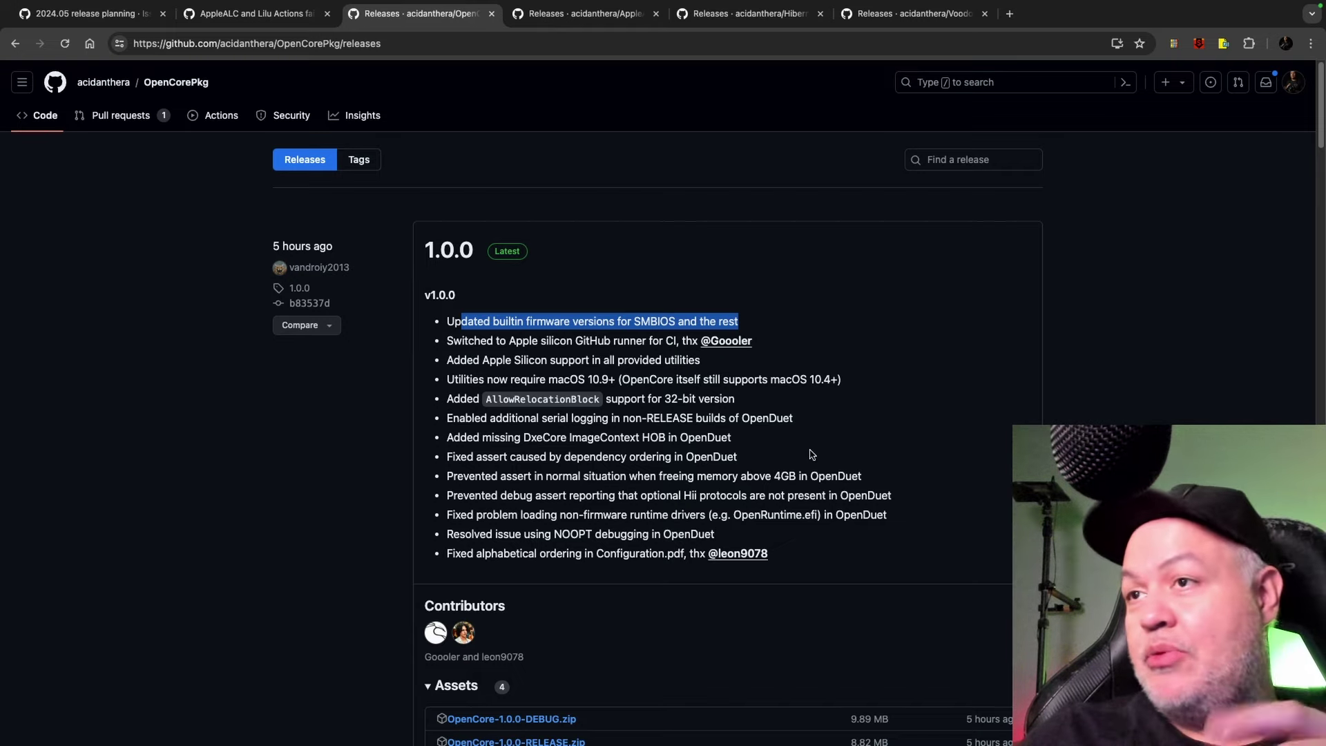
scroll(595, 489, "down", 1)
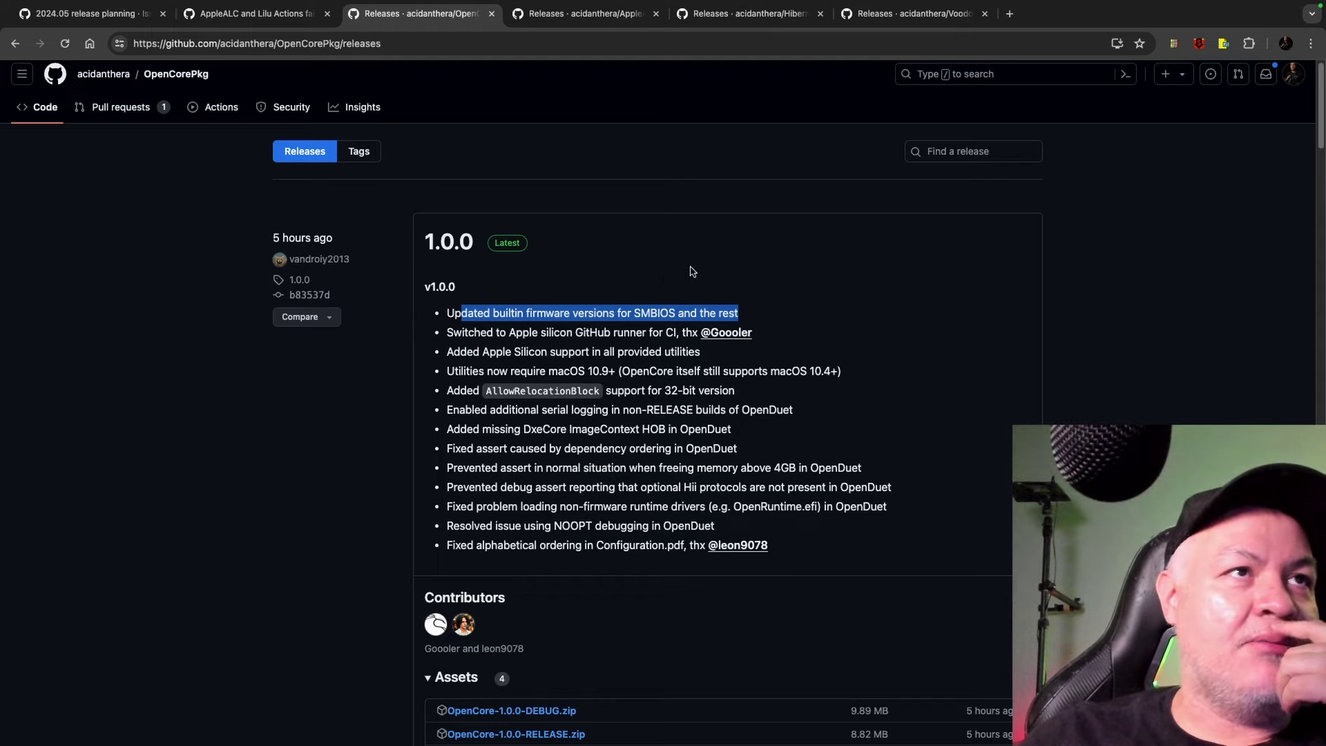
scroll(576, 384, "down", 1)
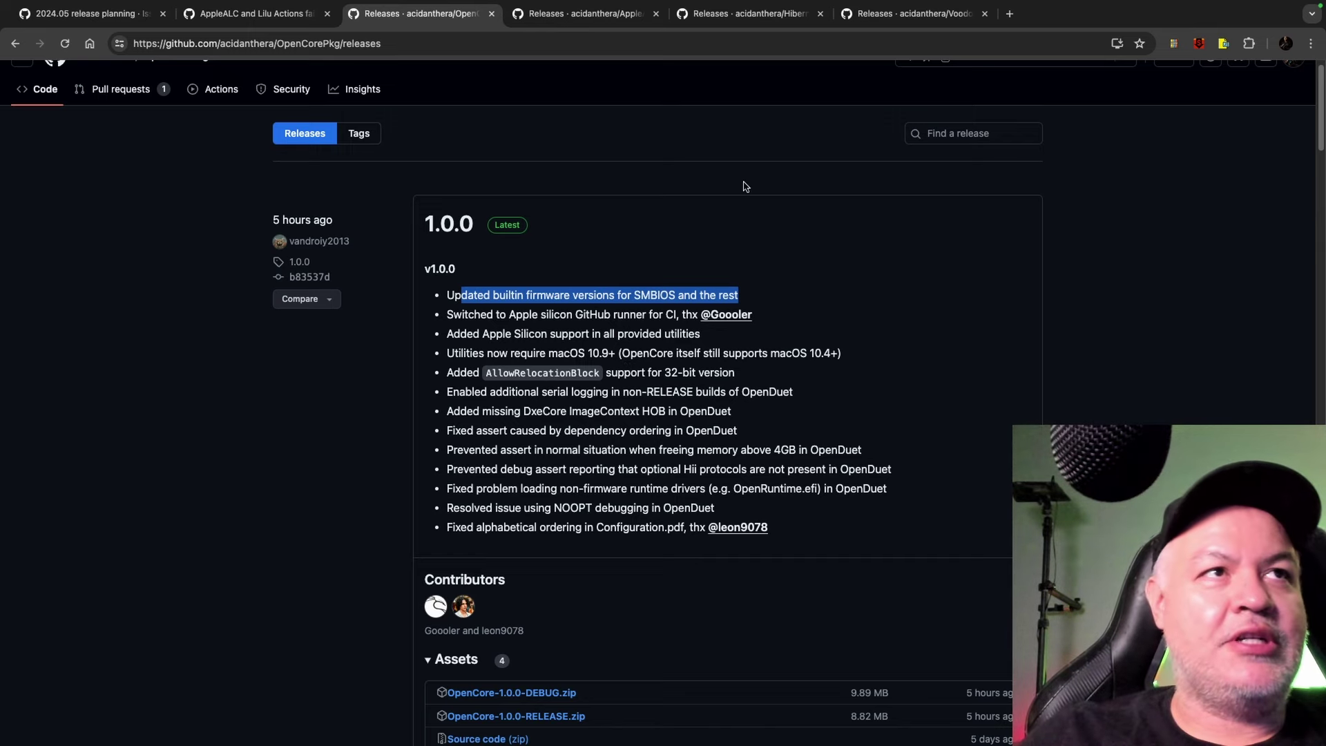
Review the latest release notes of AppleALC, HibernationFixup and VoodooInput.
left_click(584, 14)
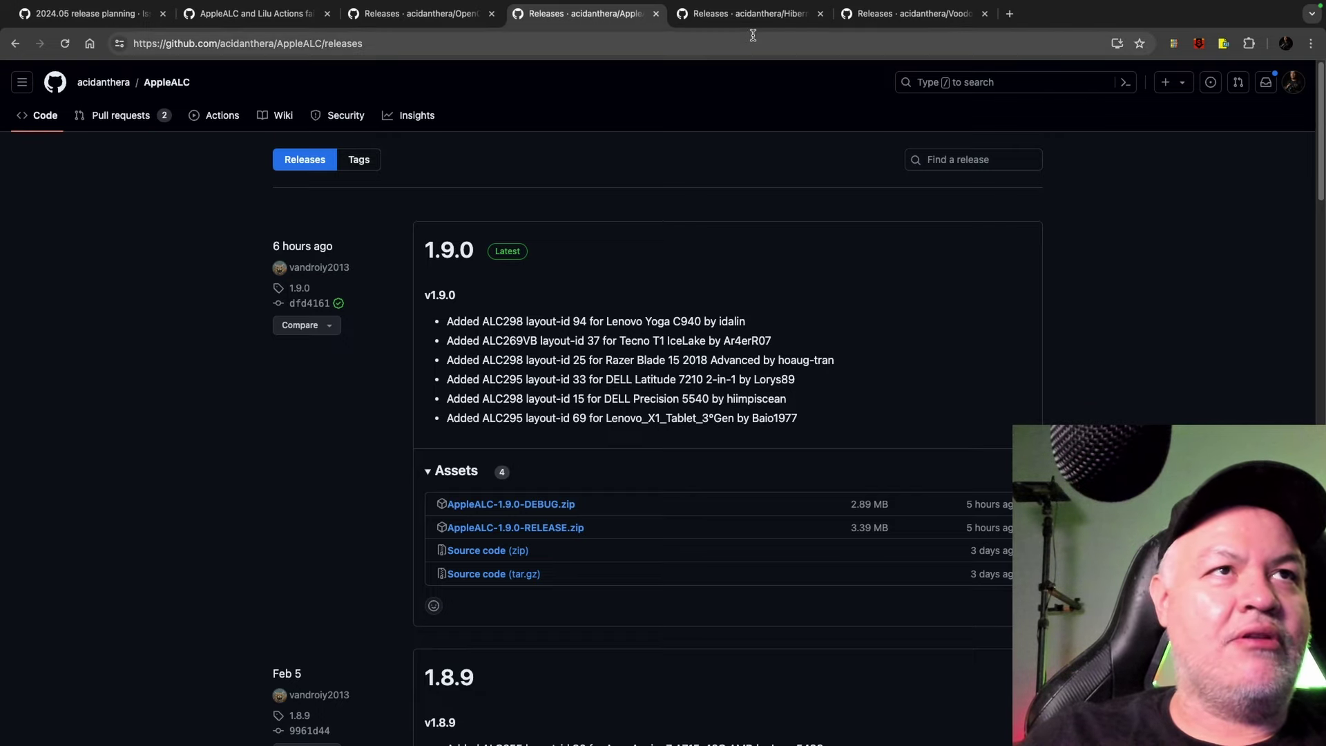
left_click(725, 15)
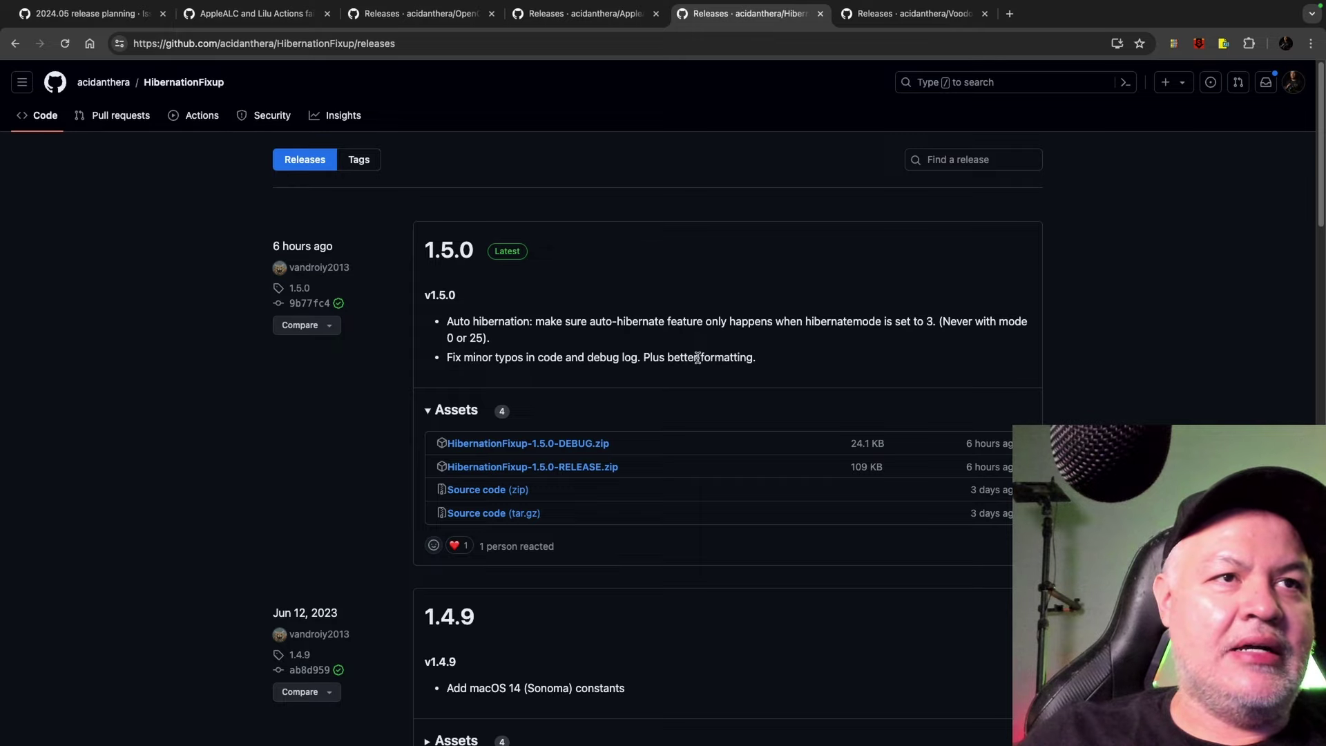
left_click(915, 17)
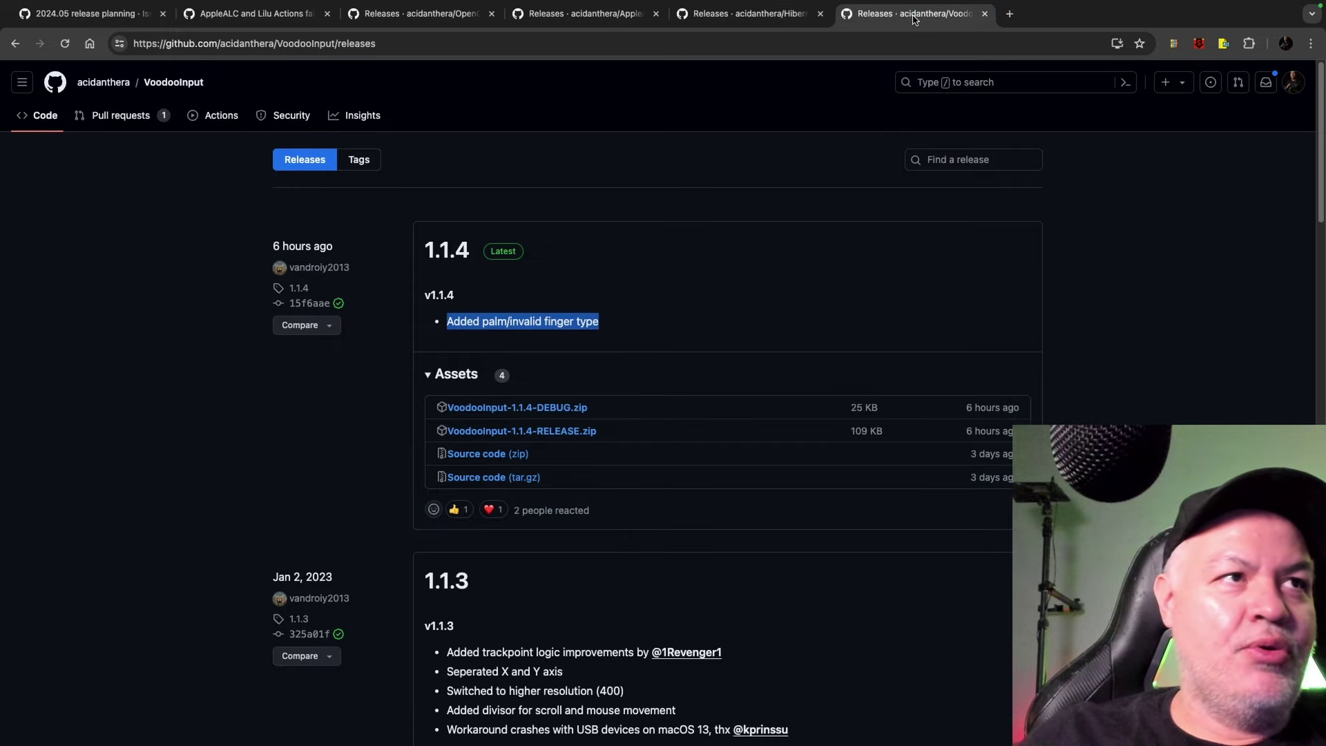
left_click(636, 332)
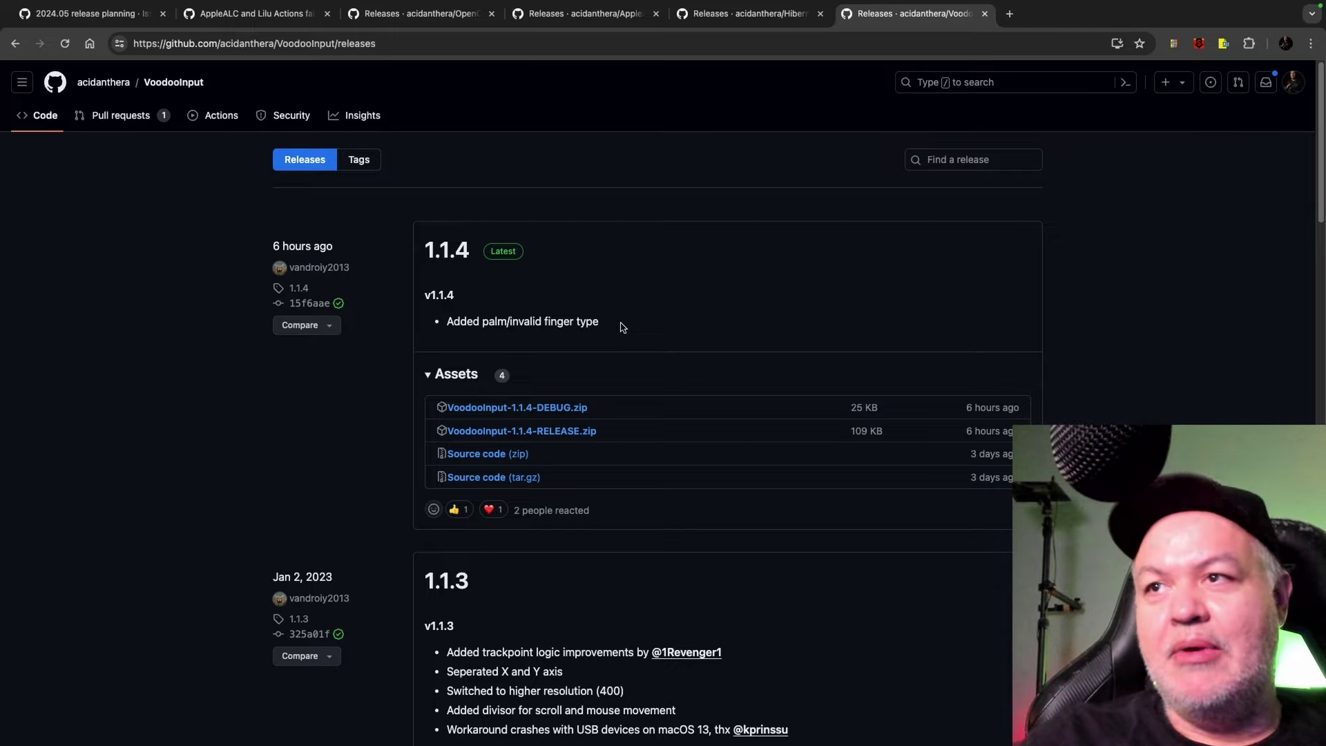
Switch to the OCAuxiliaryTools GitHub repository and open its releases page.
key("ctrl+Right")
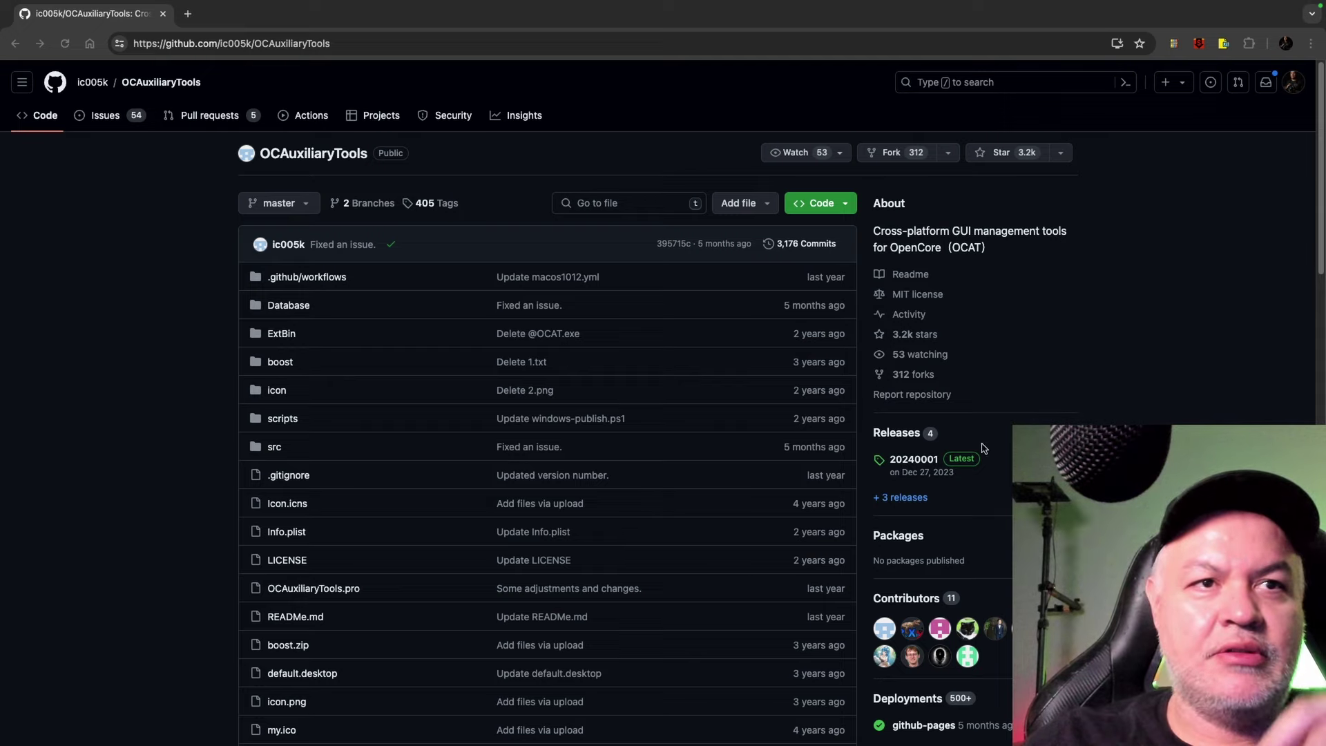
left_click(899, 434)
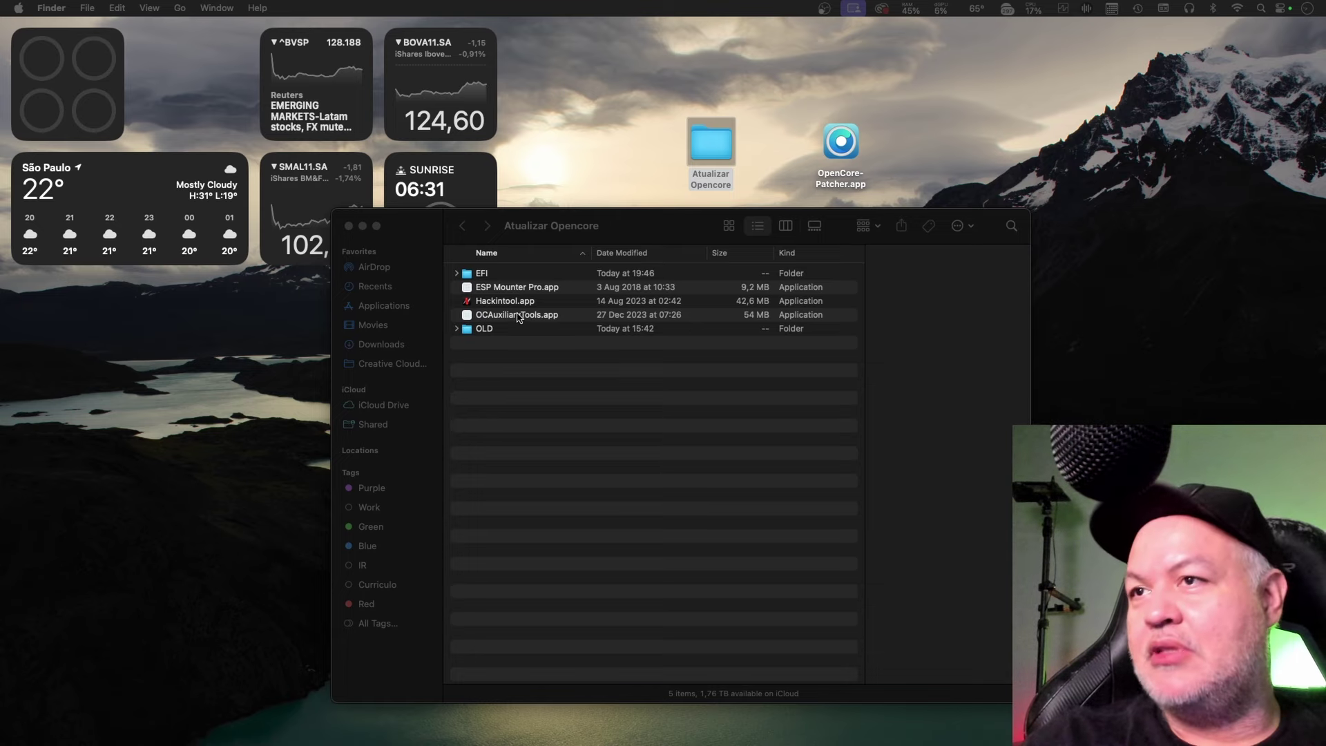
Launch ESP Mounter Pro from the Atualizar Opencore folder and mount the EFI partition disk1s1 of the XPG GAMMIX S11L drive.
left_click(479, 279)
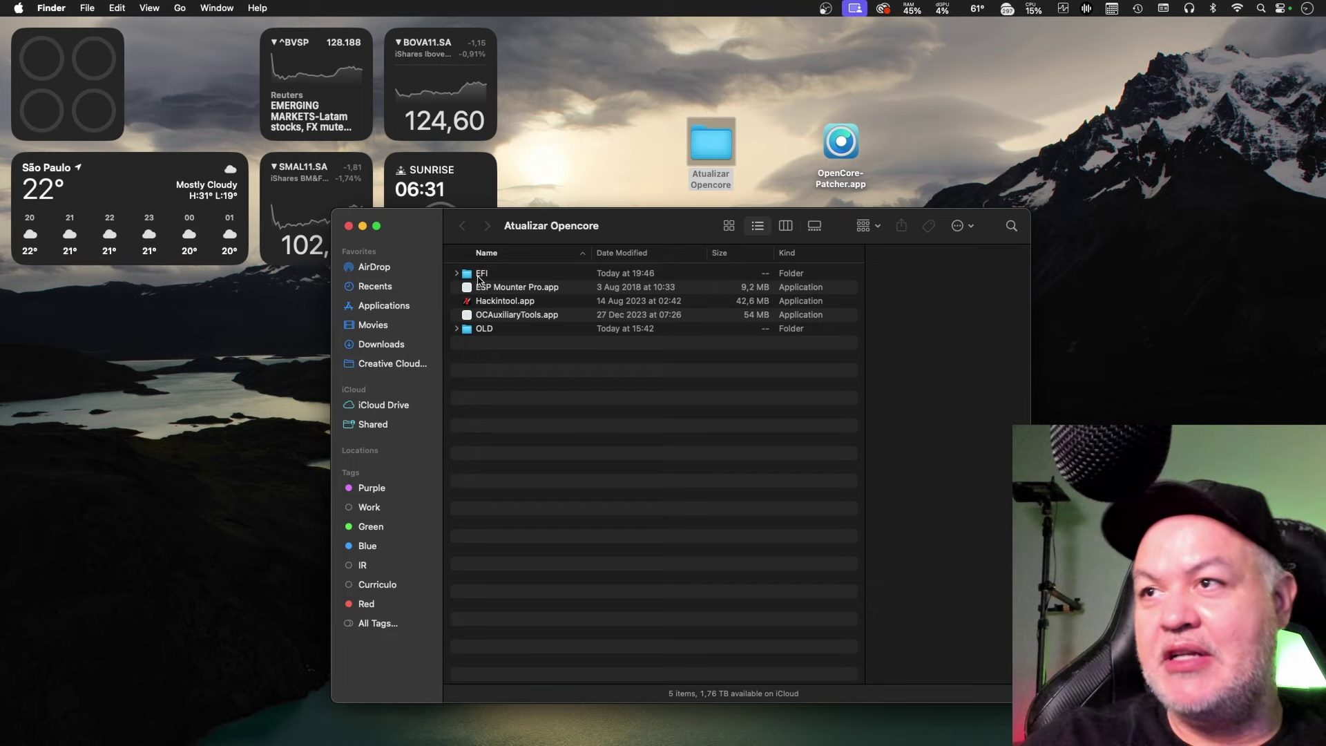
left_click(519, 288)
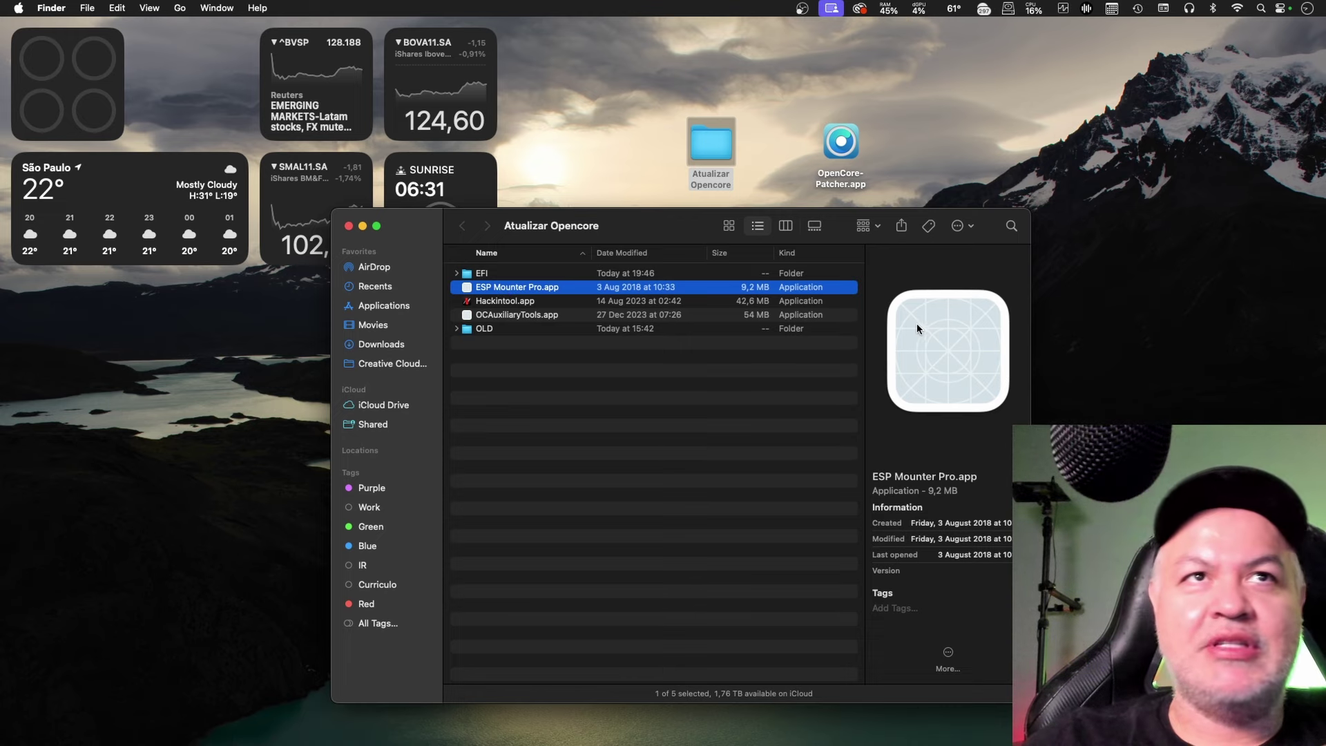
left_click(1008, 15)
left_click(1008, 15)
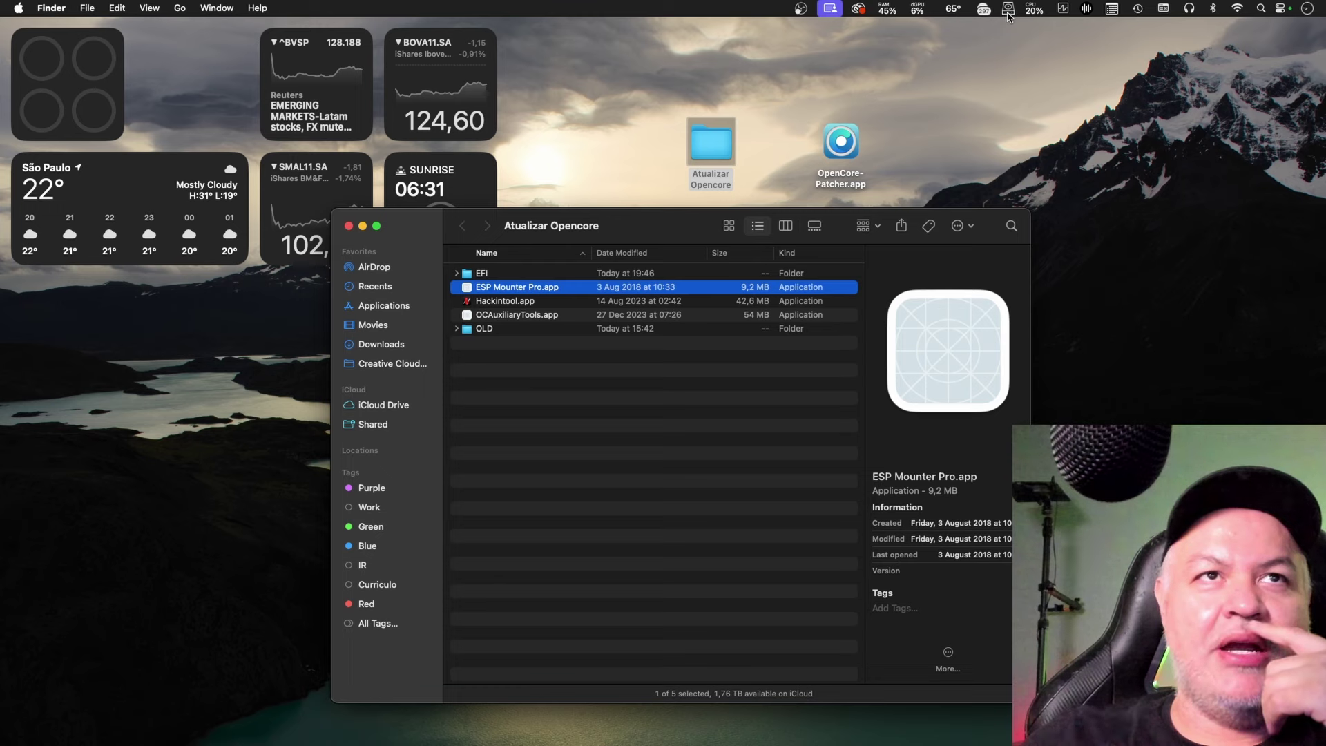
left_click(1007, 11)
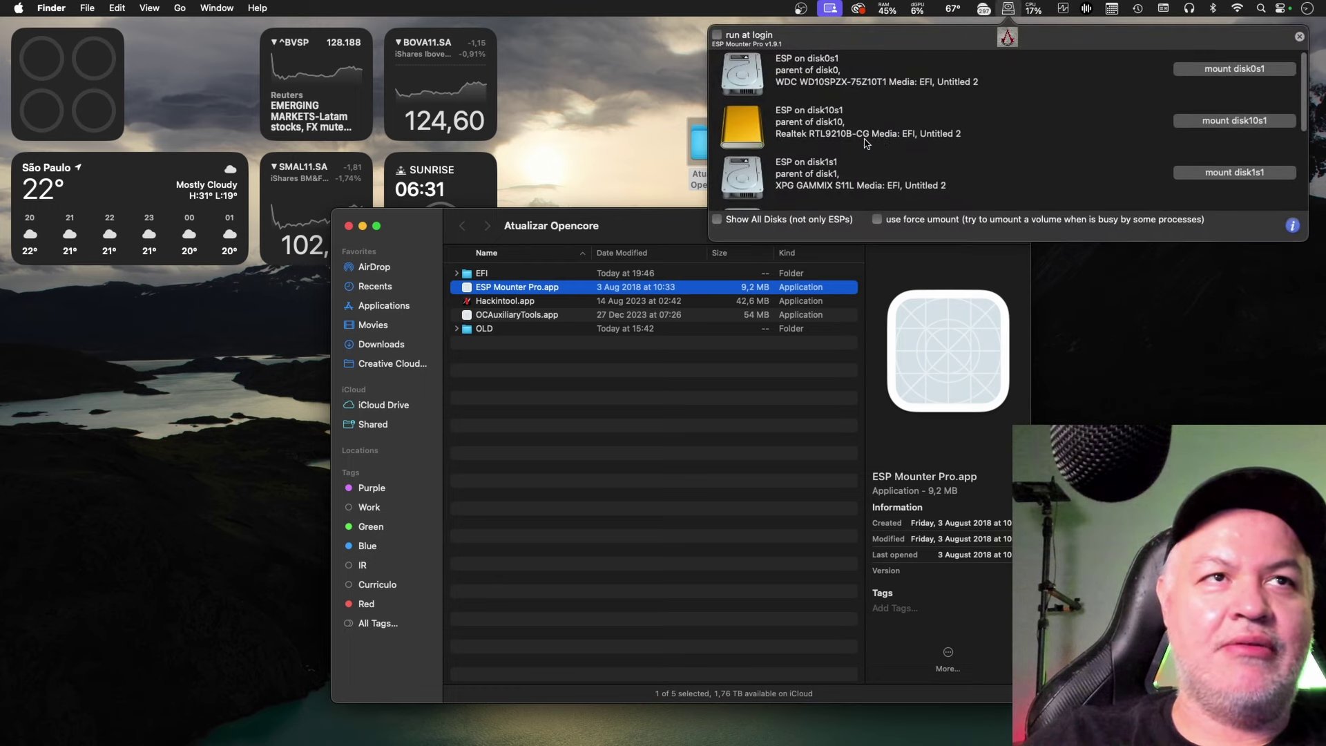
scroll(835, 171, "down", 1)
left_click(830, 165)
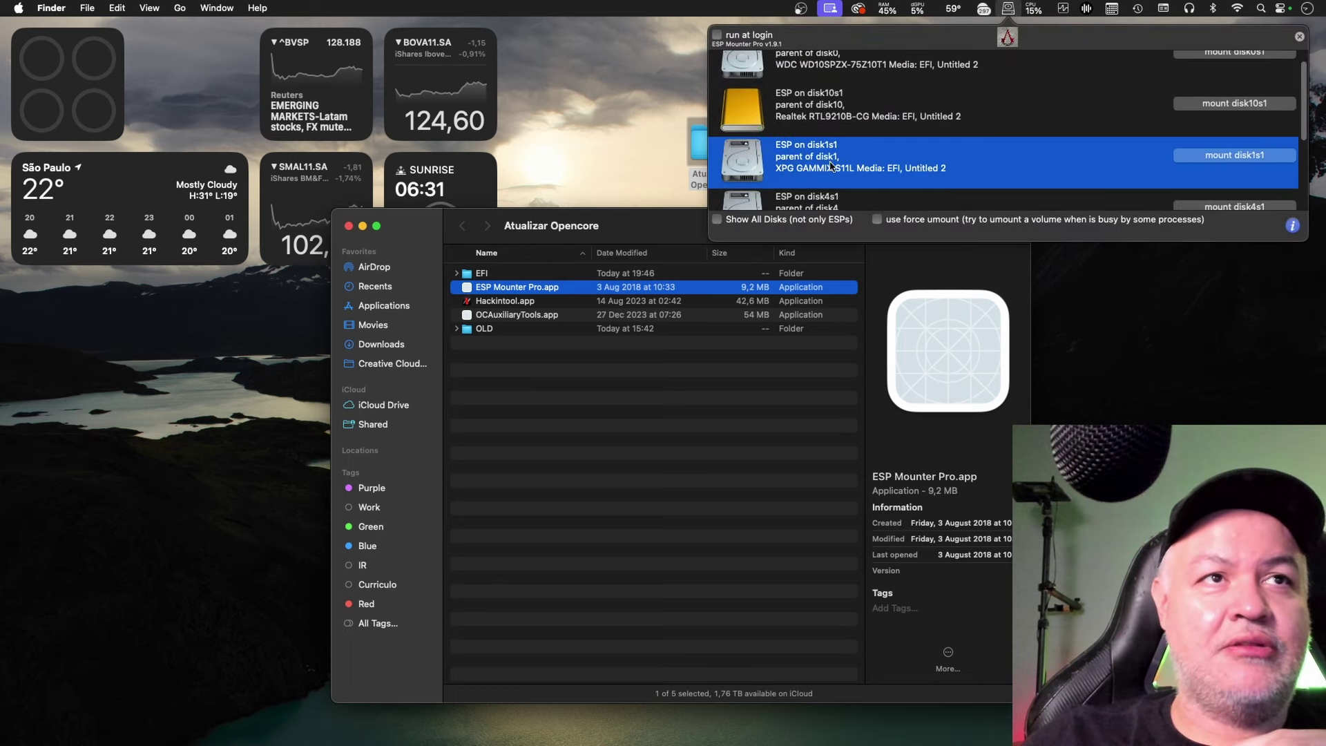
scroll(868, 163, "down", 1)
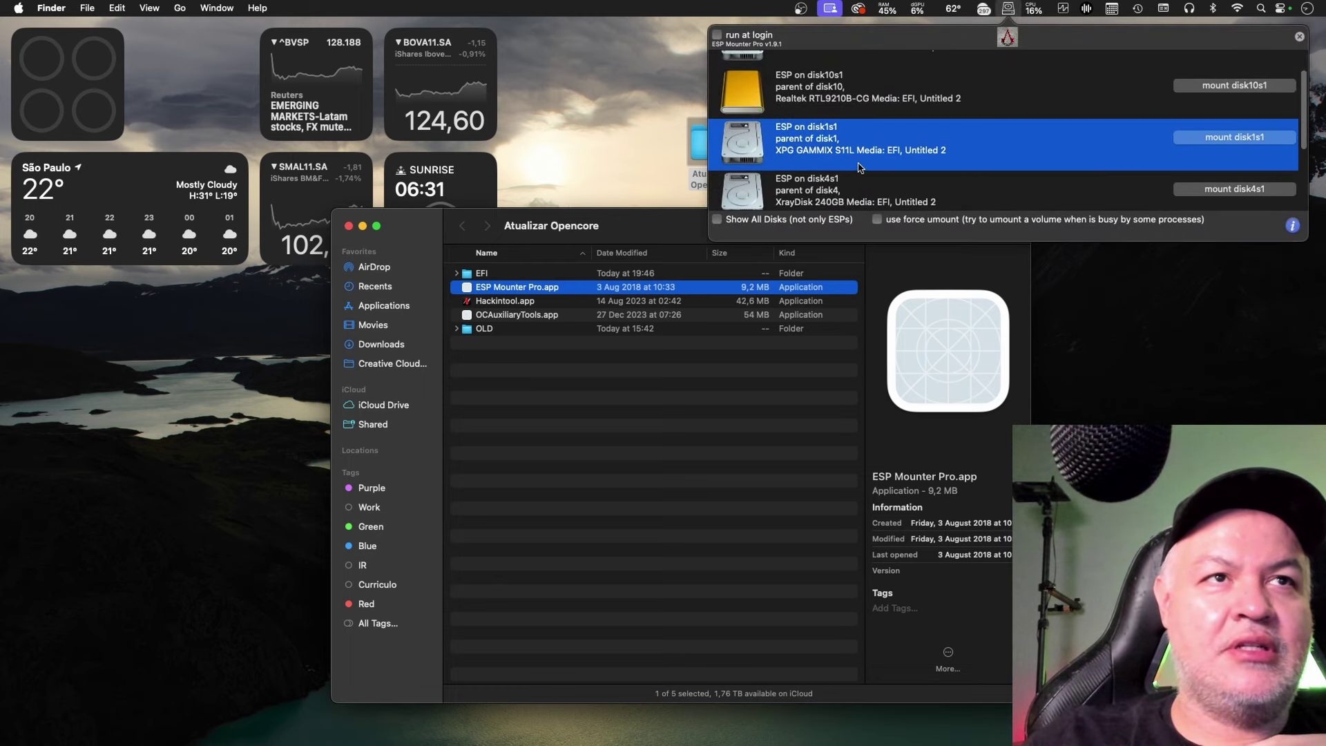
left_click(1226, 136)
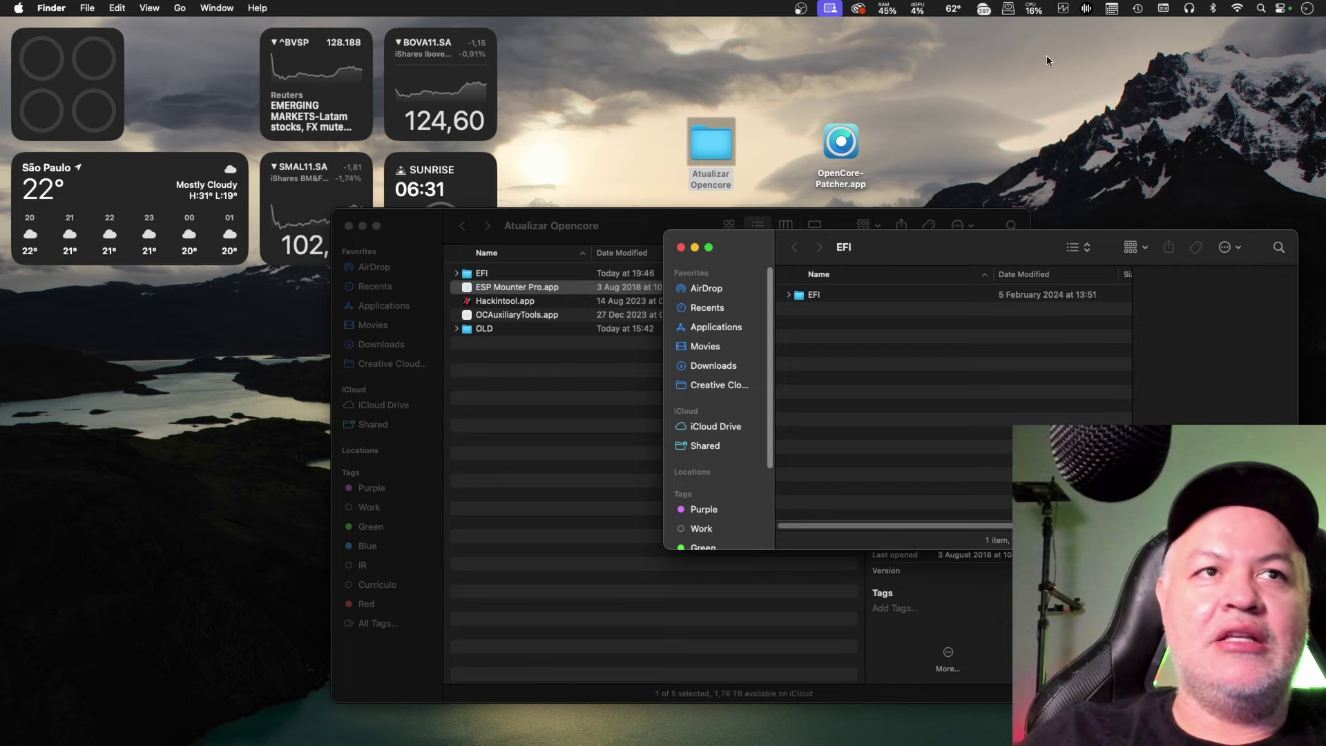
Close the mounted EFI volume's window, unmount disk1s1 and quit ESP Mounter Pro.
key("super+w")
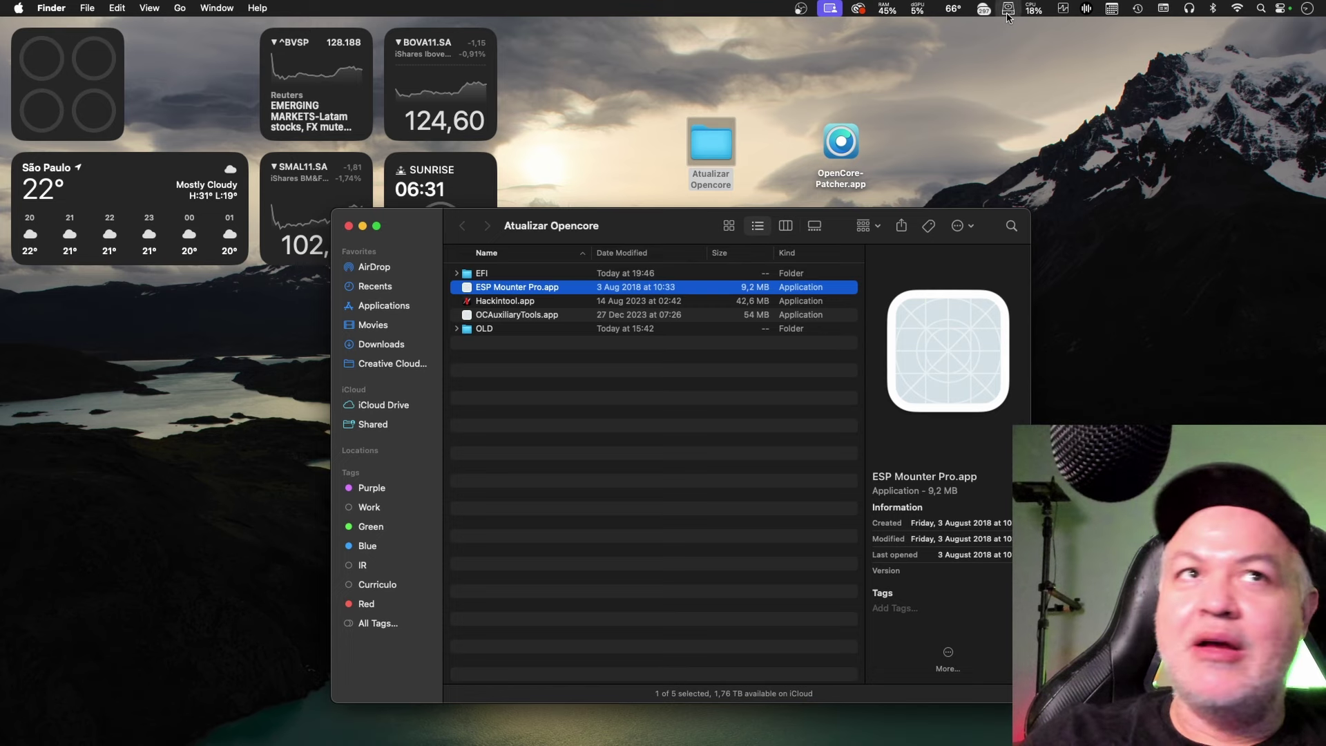
left_click(1007, 10)
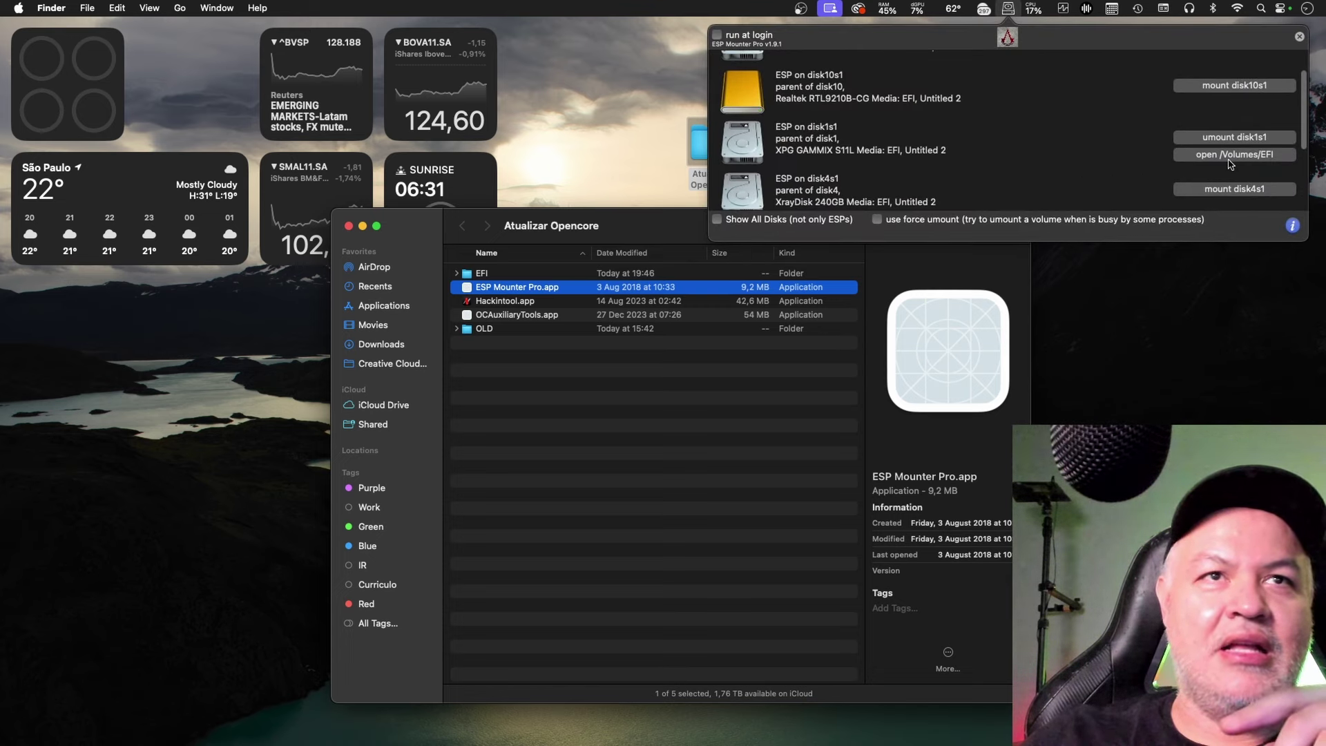
left_click(1243, 138)
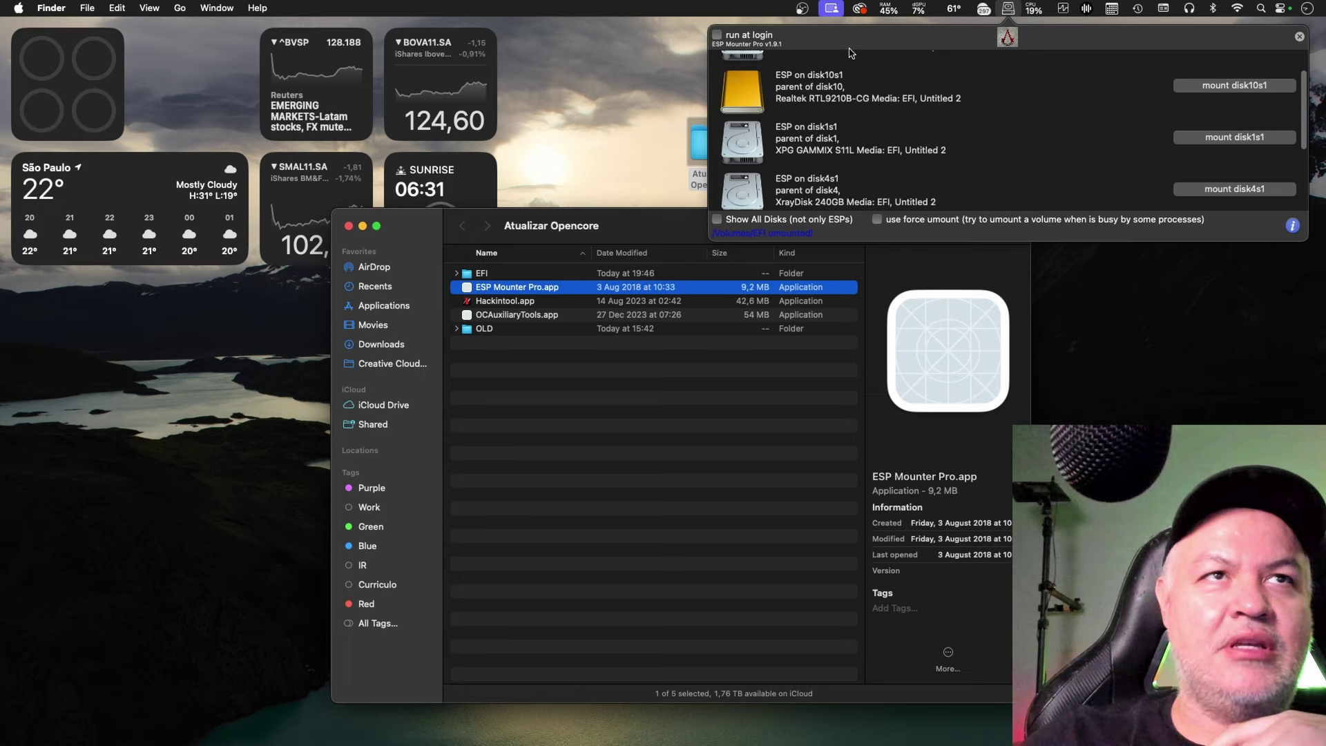
left_click(1299, 36)
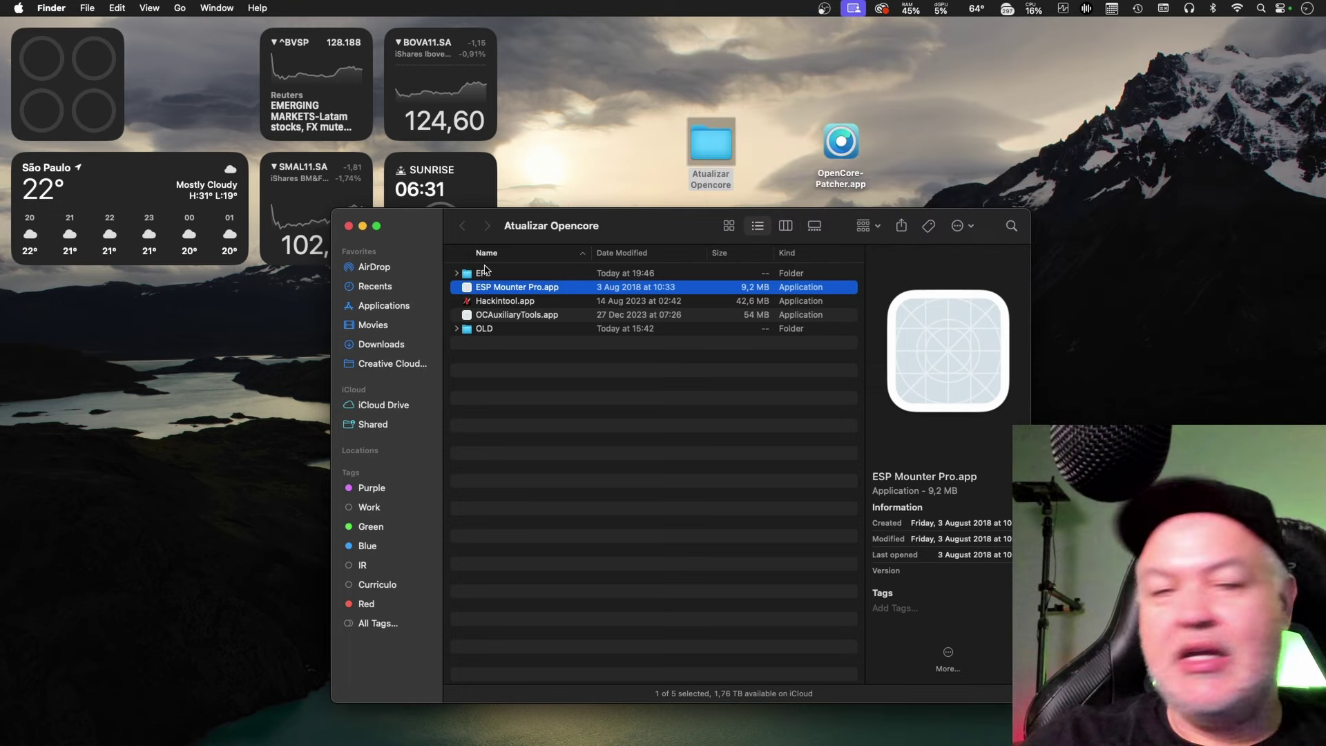
Launch OCAuxiliaryTools from the Atualizar Opencore folder and load config.plist from its EFI/OC directory into the editor.
double_click(521, 324)
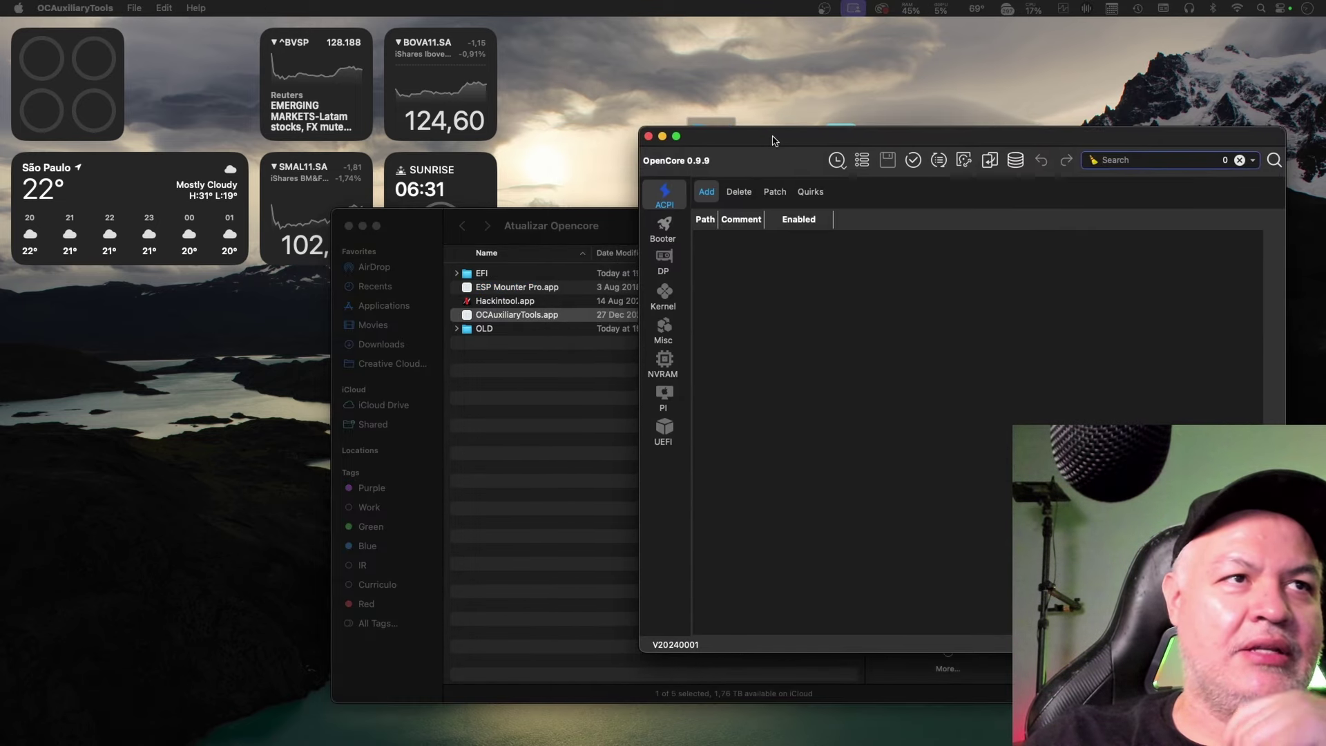
left_click_drag(561, 221, 267, 169)
left_click(212, 209)
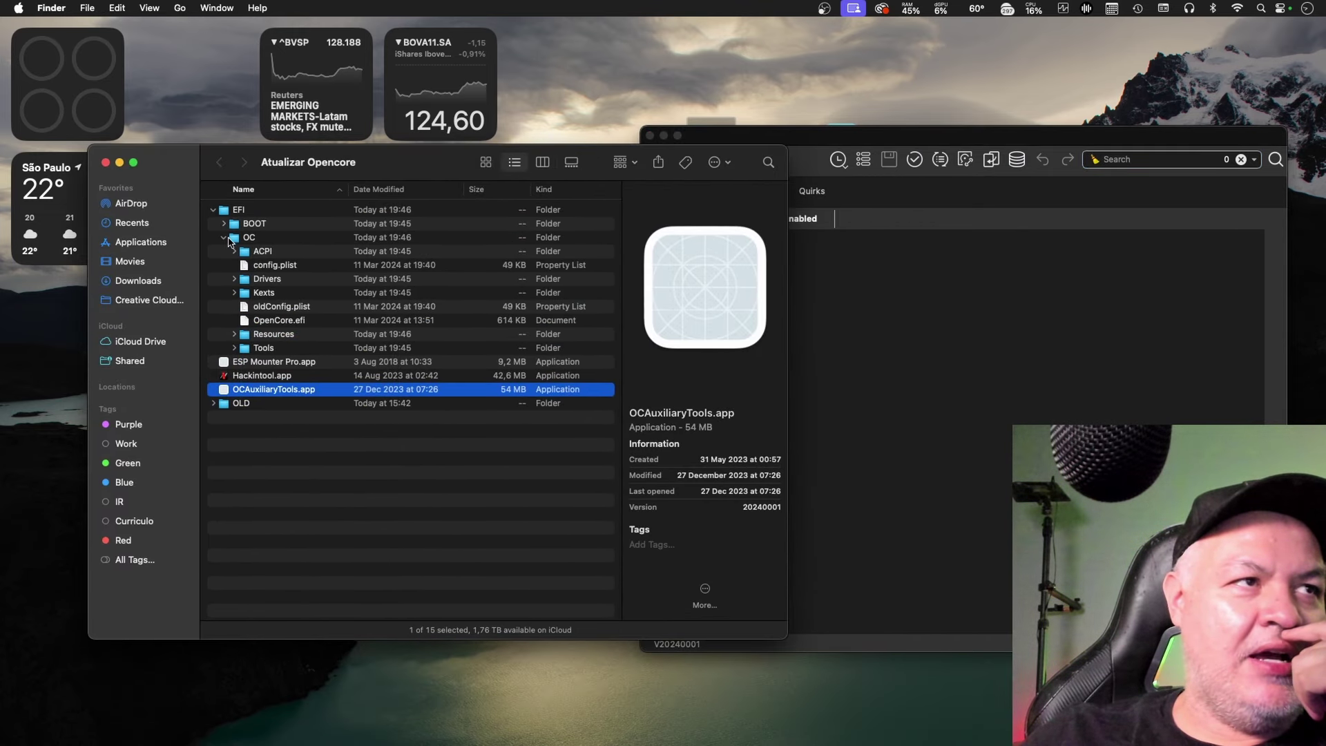
left_click_drag(281, 270, 968, 340)
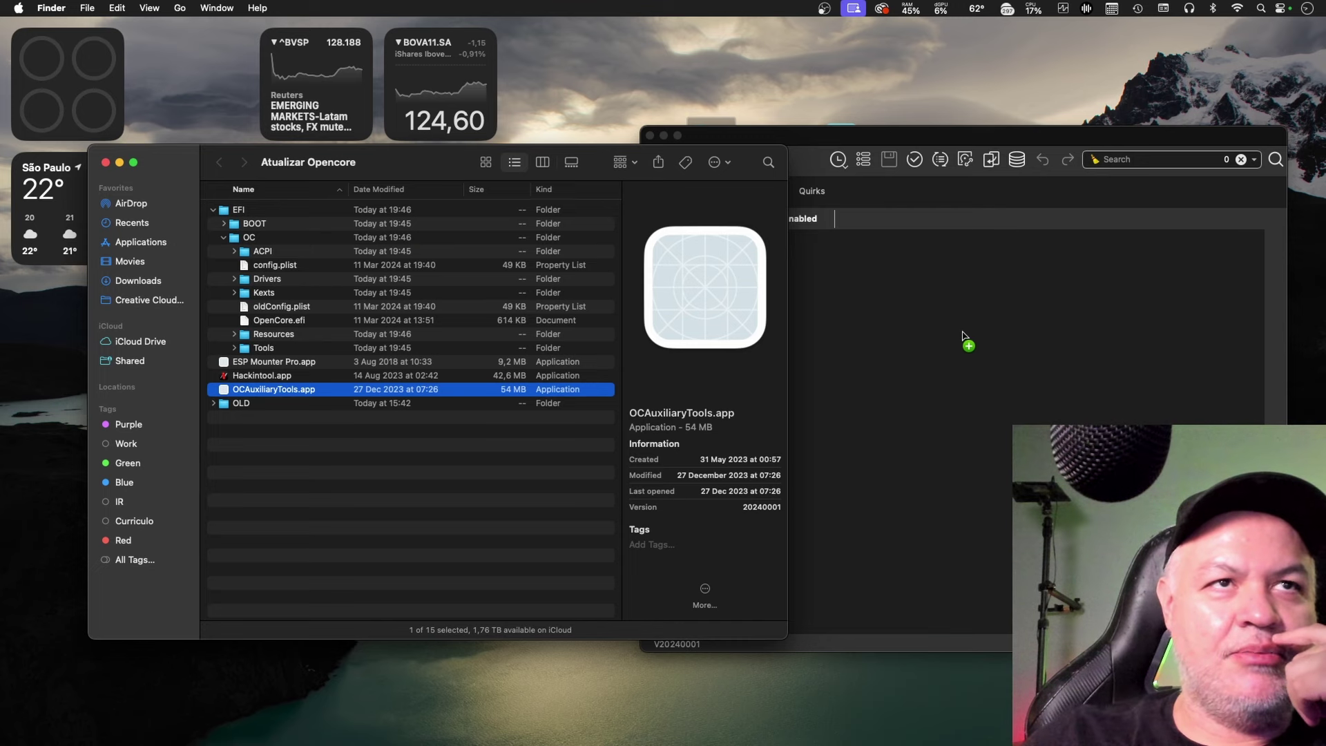
Open the OpenCore sync window for the loaded config.plist and update the OpenCore database to the latest version, 1.0.0.
left_click(819, 137)
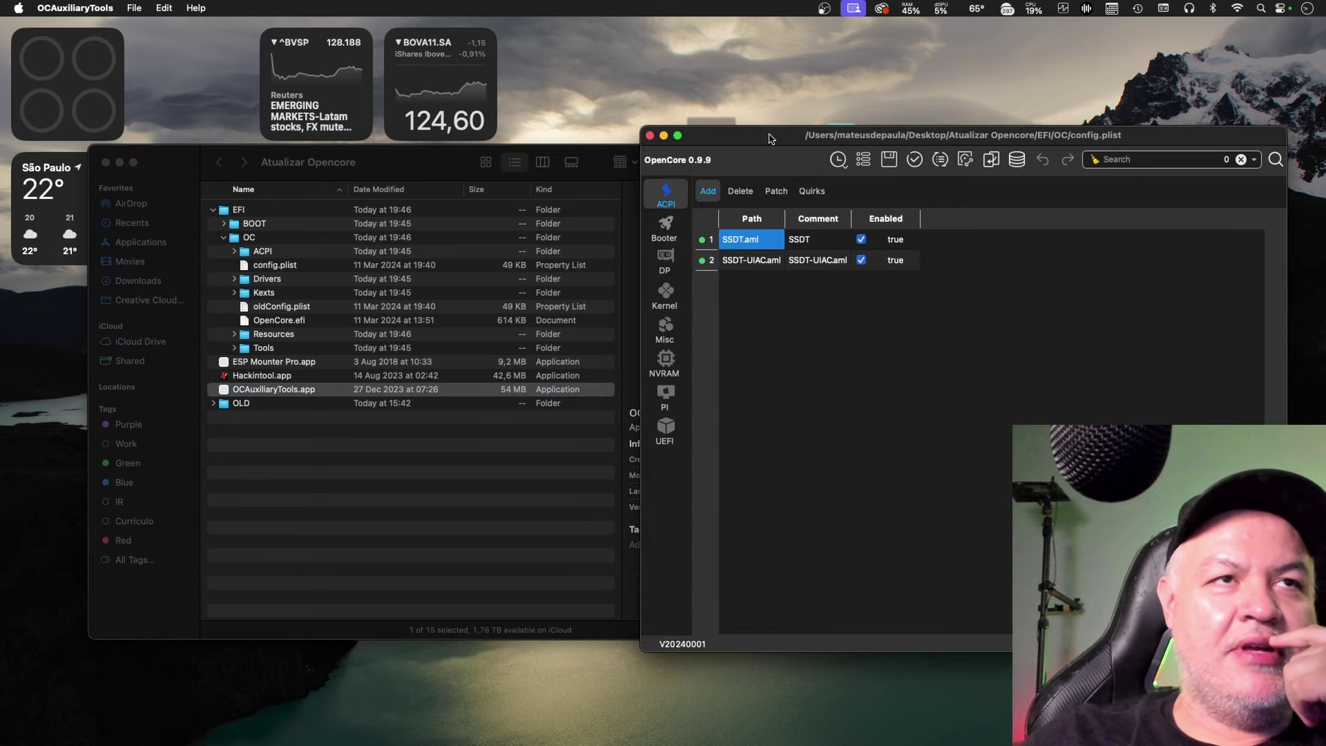
left_click_drag(769, 138, 605, 134)
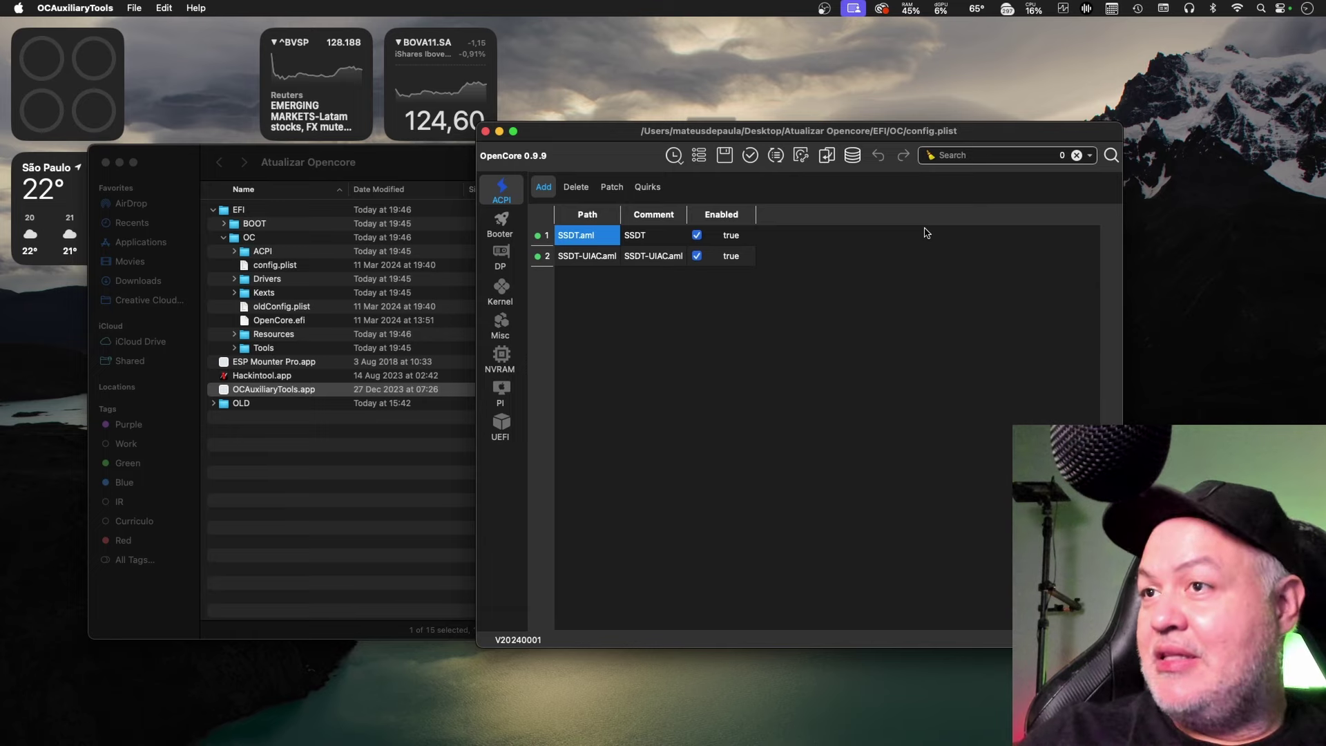
left_click_drag(918, 137, 840, 125)
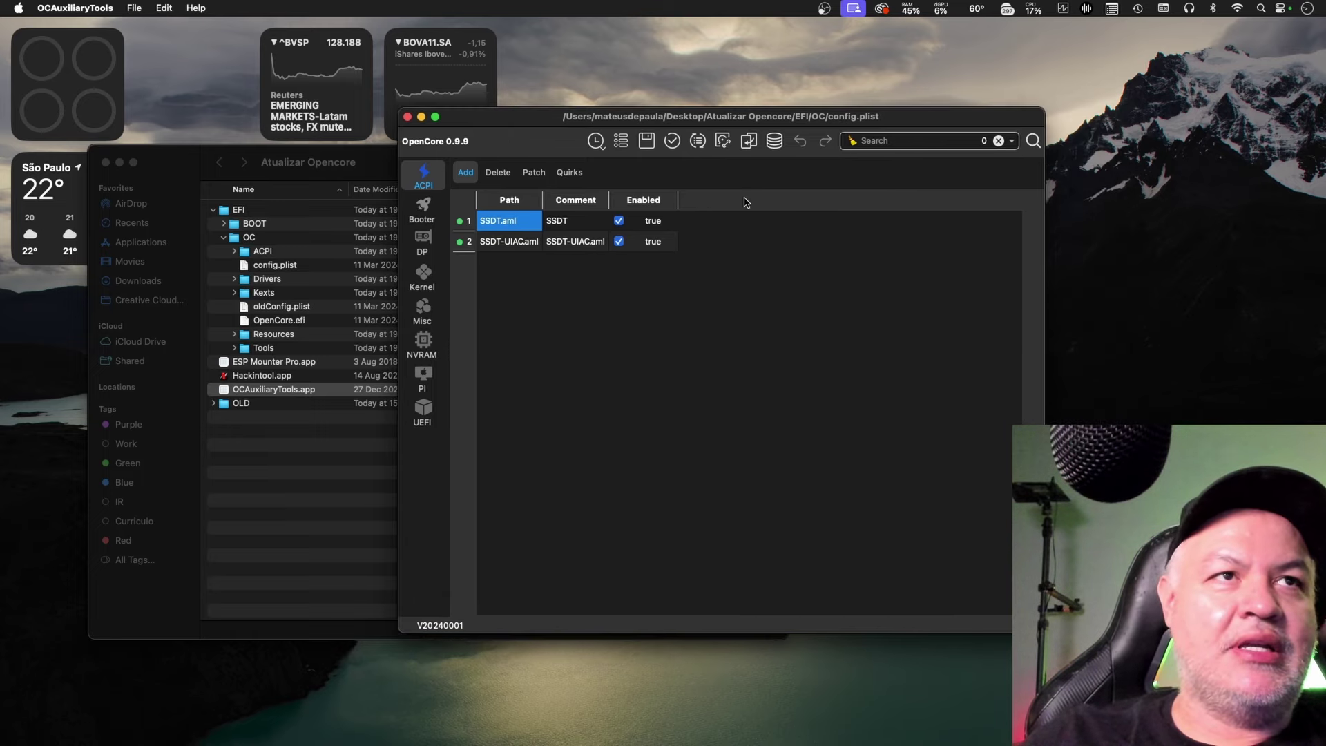
left_click(698, 142)
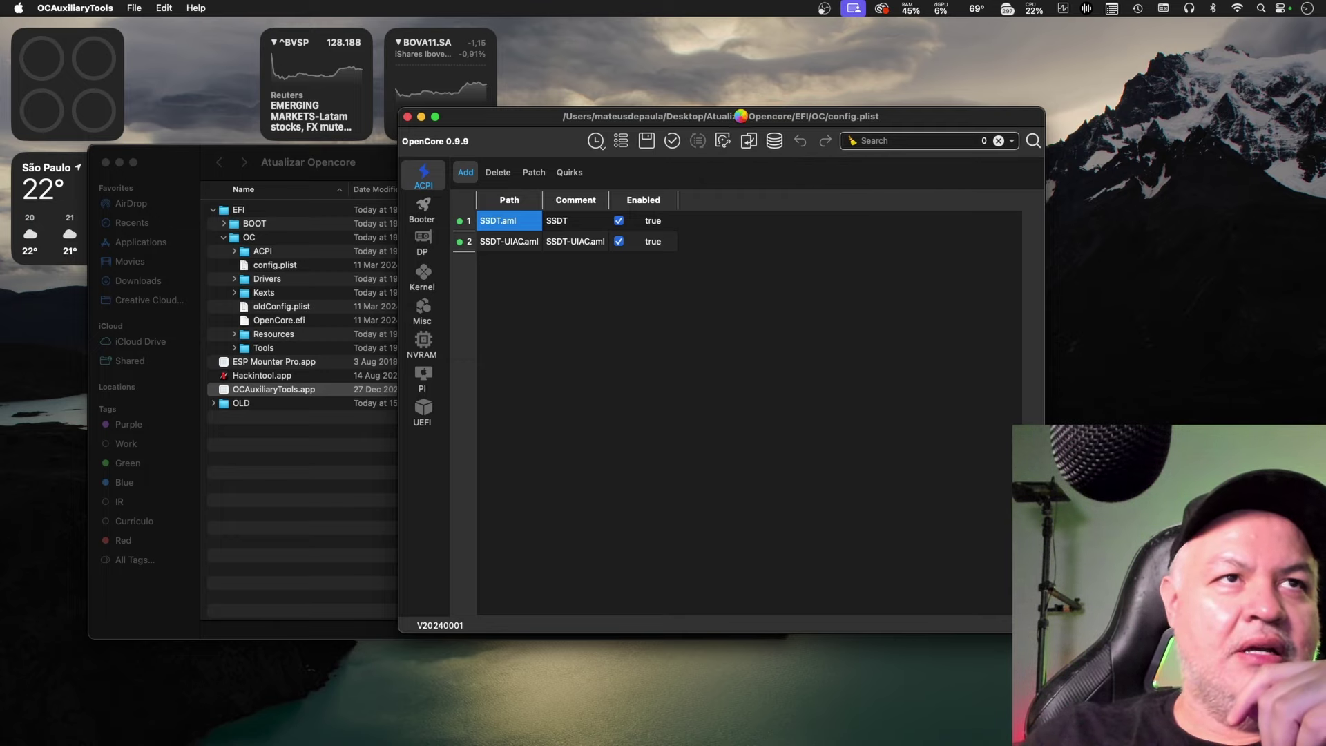
left_click_drag(740, 116, 684, 115)
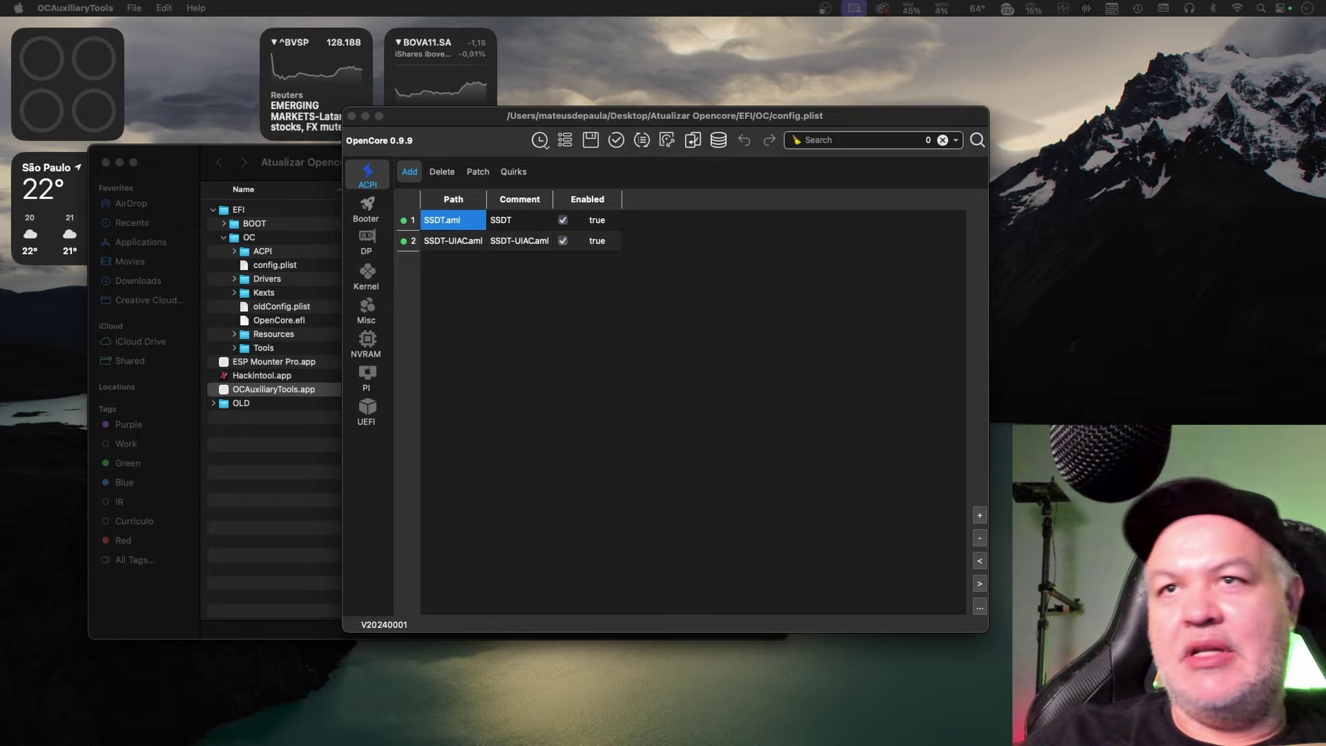
left_click(693, 140)
left_click_drag(692, 198, 758, 225)
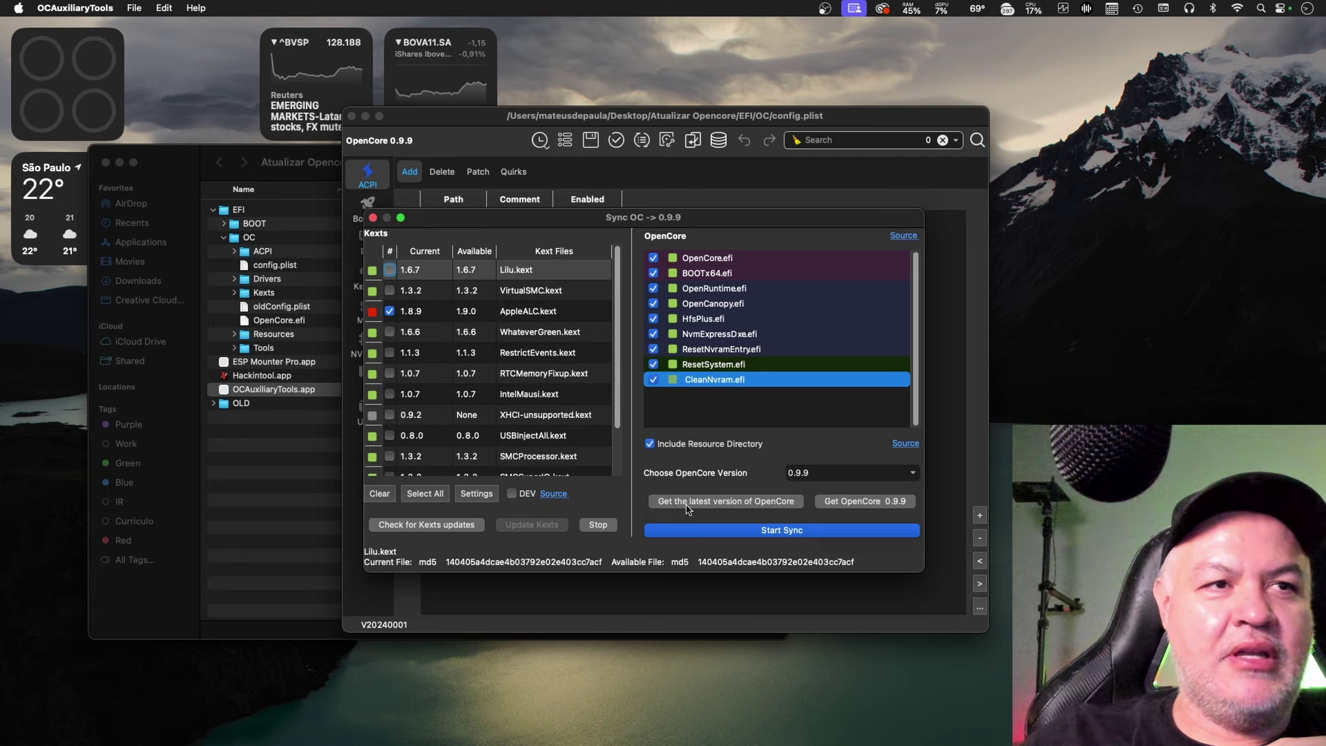
left_click(720, 509)
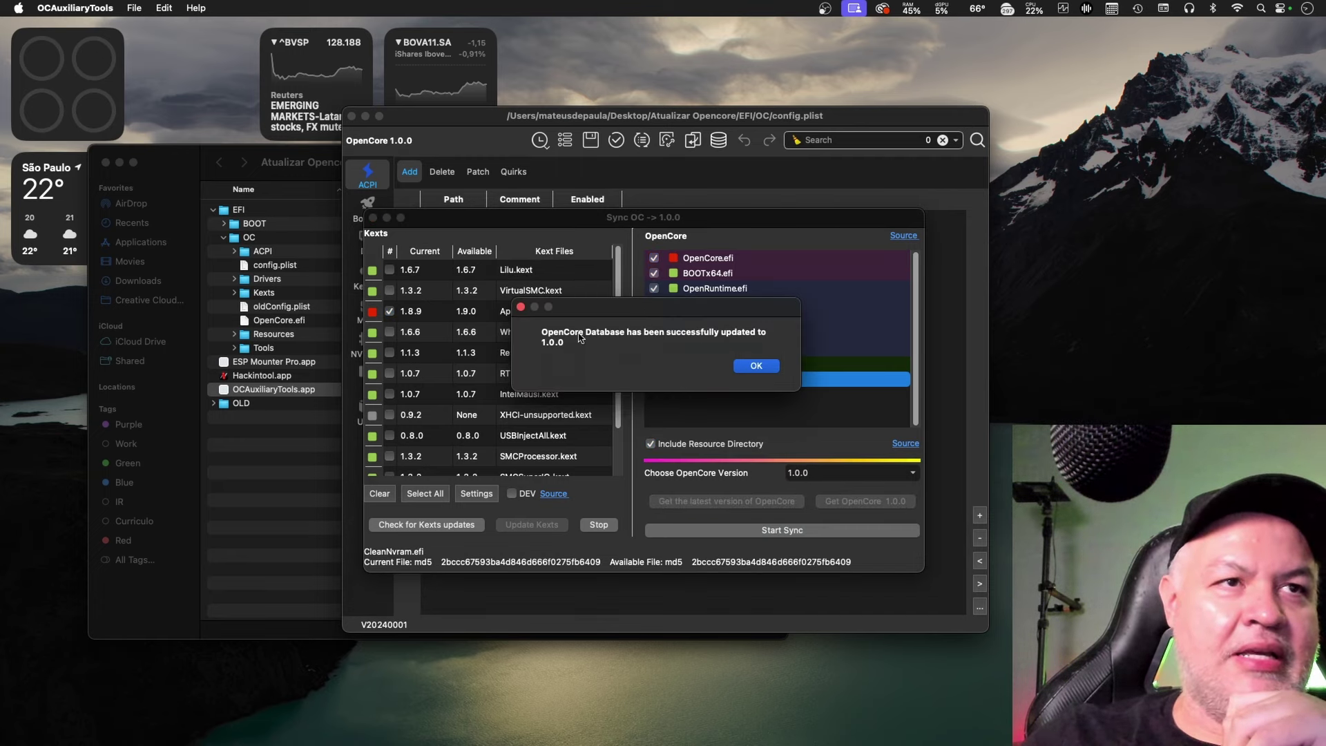
left_click(756, 366)
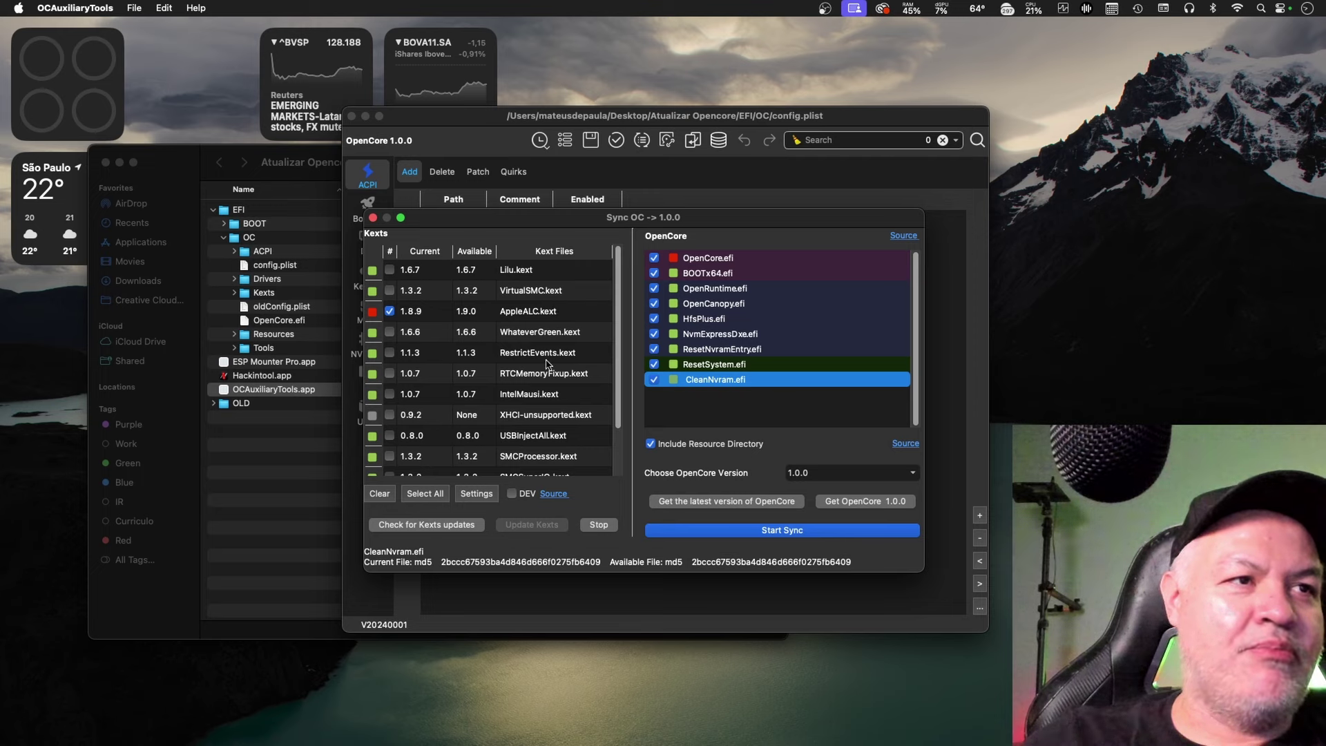
Select all listed kexts and check them for updates.
left_click(425, 493)
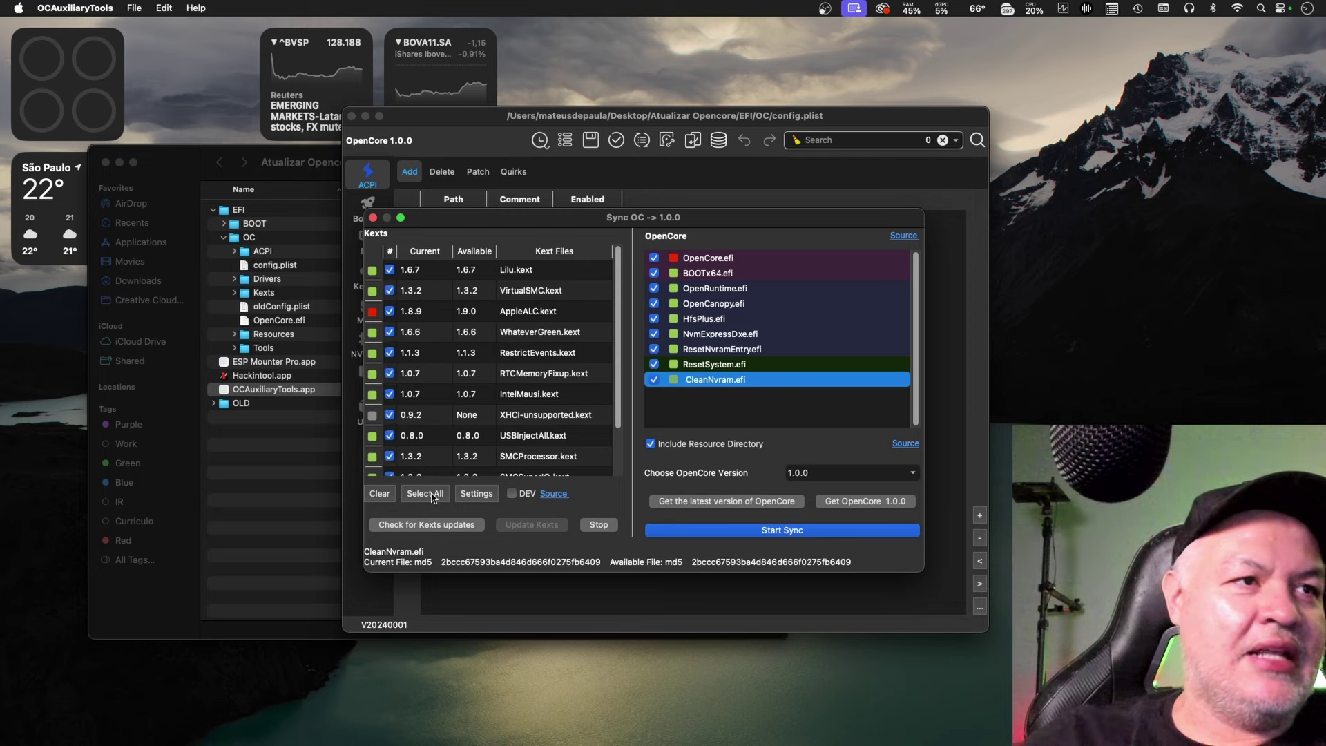
left_click(399, 526)
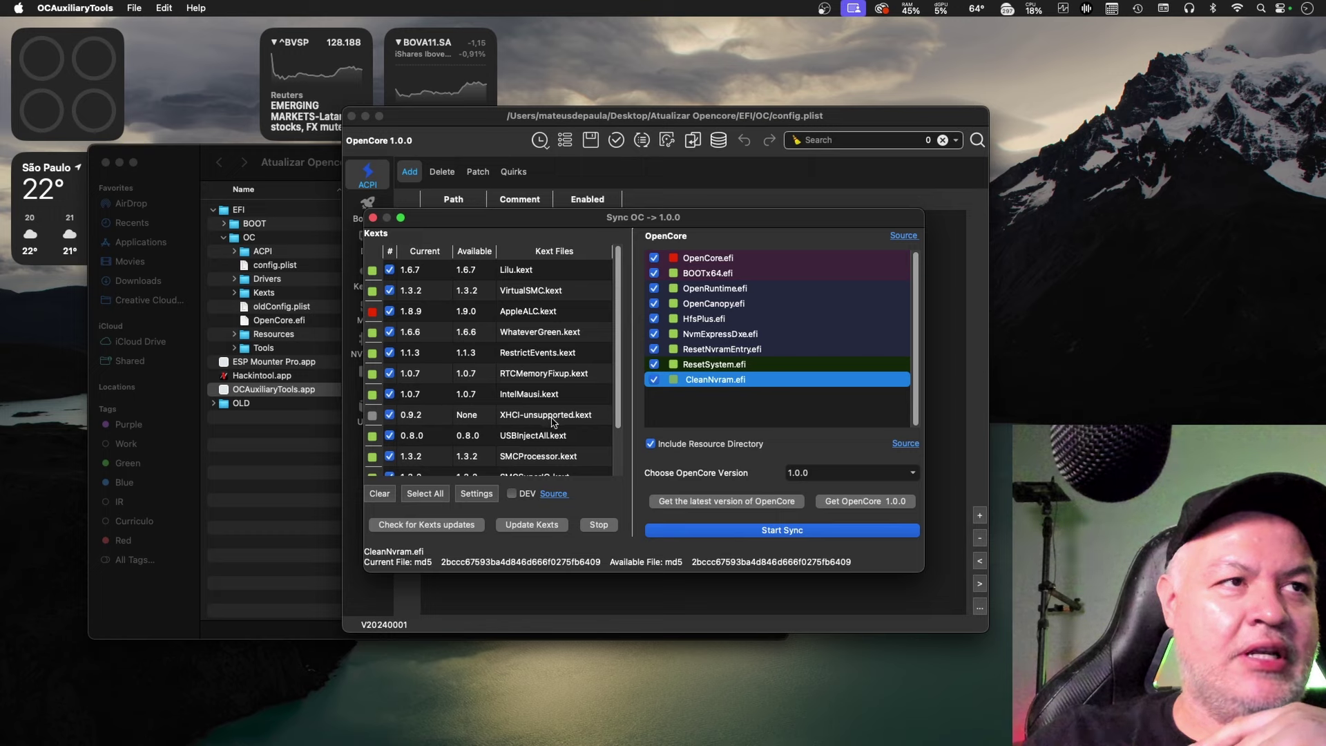
Leave only AppleALC.kext selected in the kext list and sync the EFI to OpenCore 1.0.0 with all OpenCore files included.
left_click(390, 499)
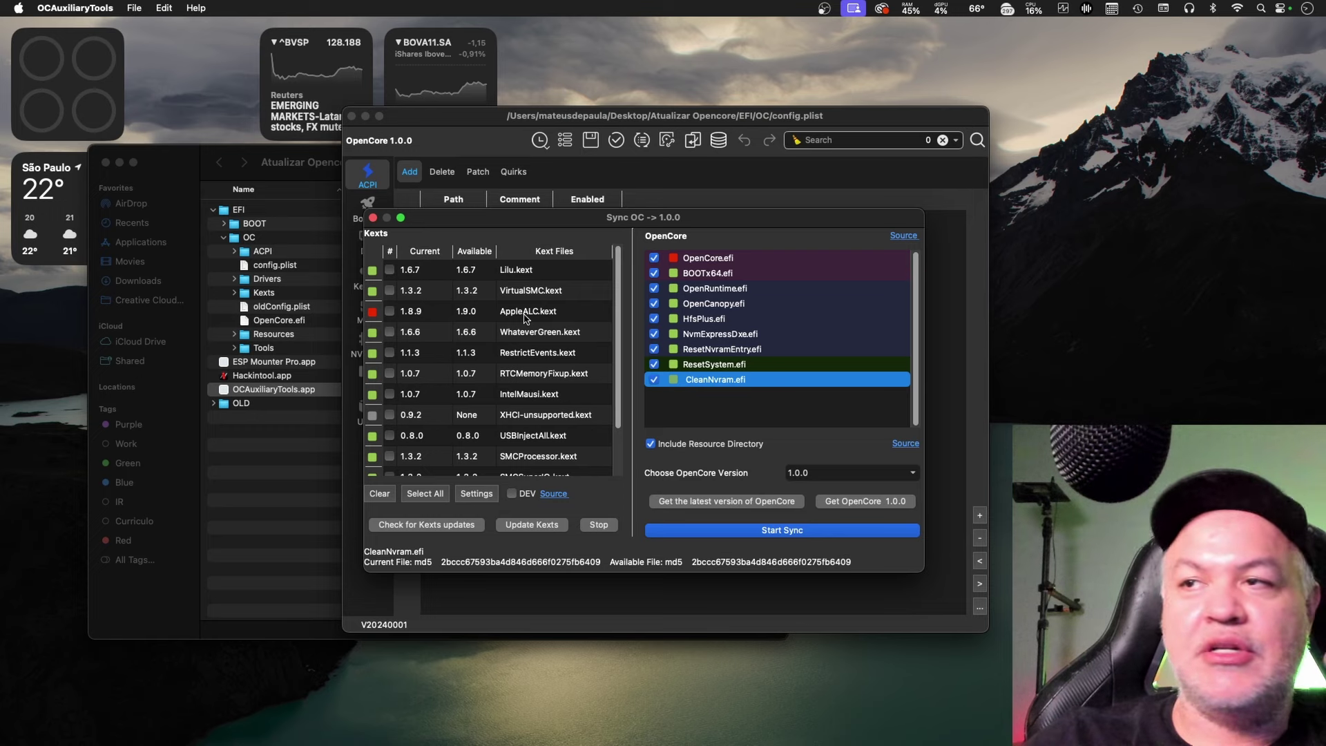
left_click(390, 312)
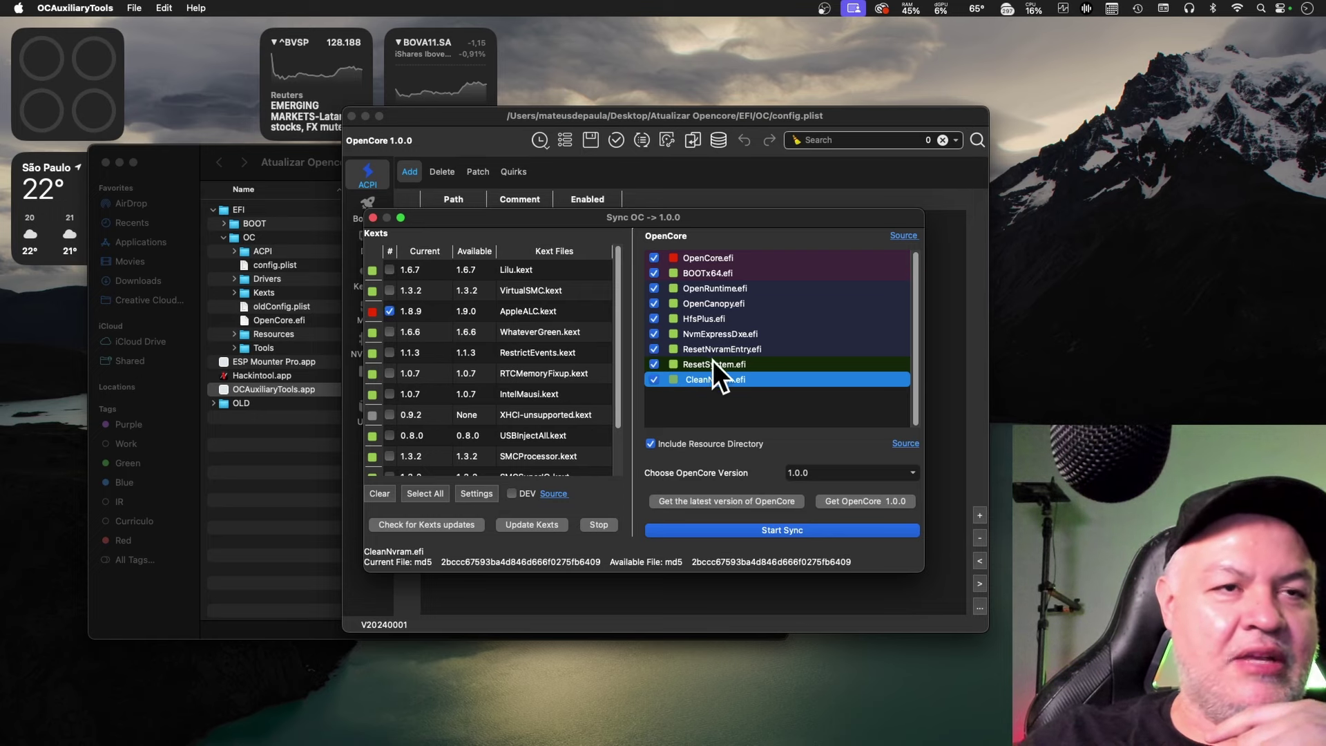
left_click(784, 531)
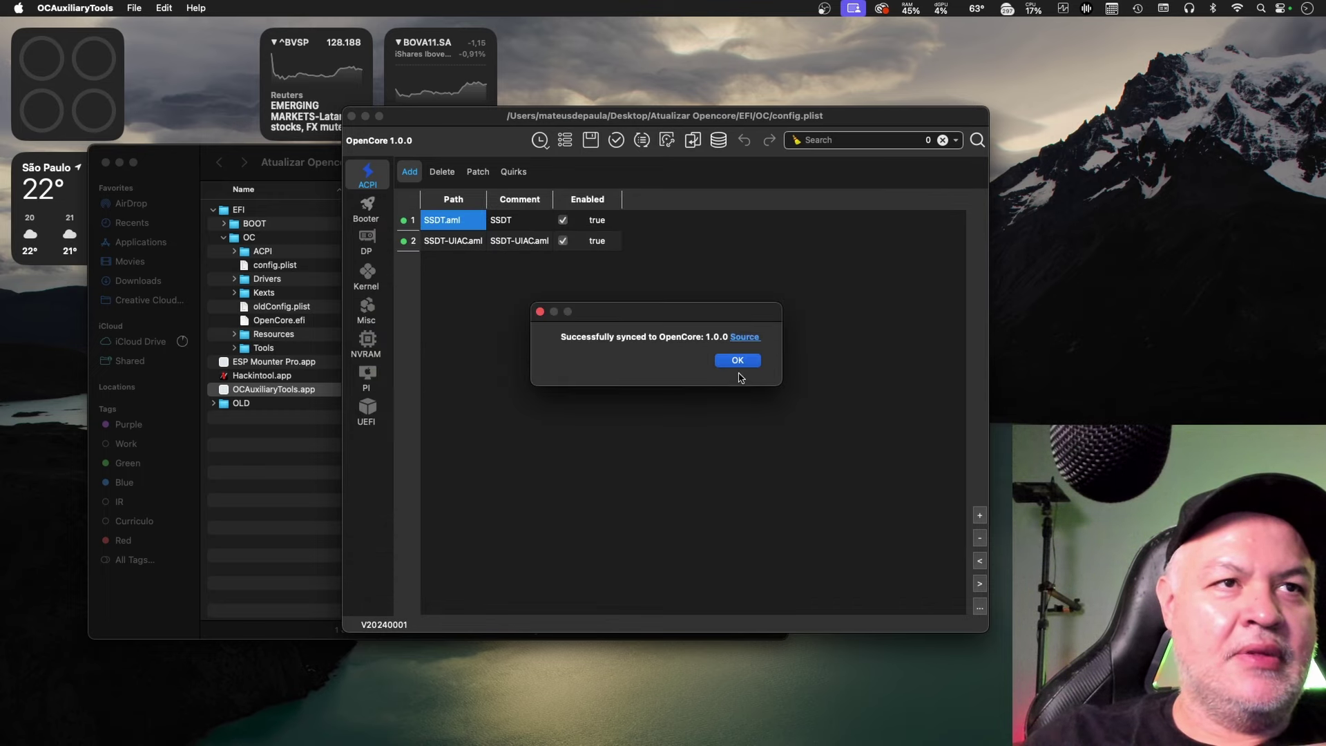
left_click(730, 366)
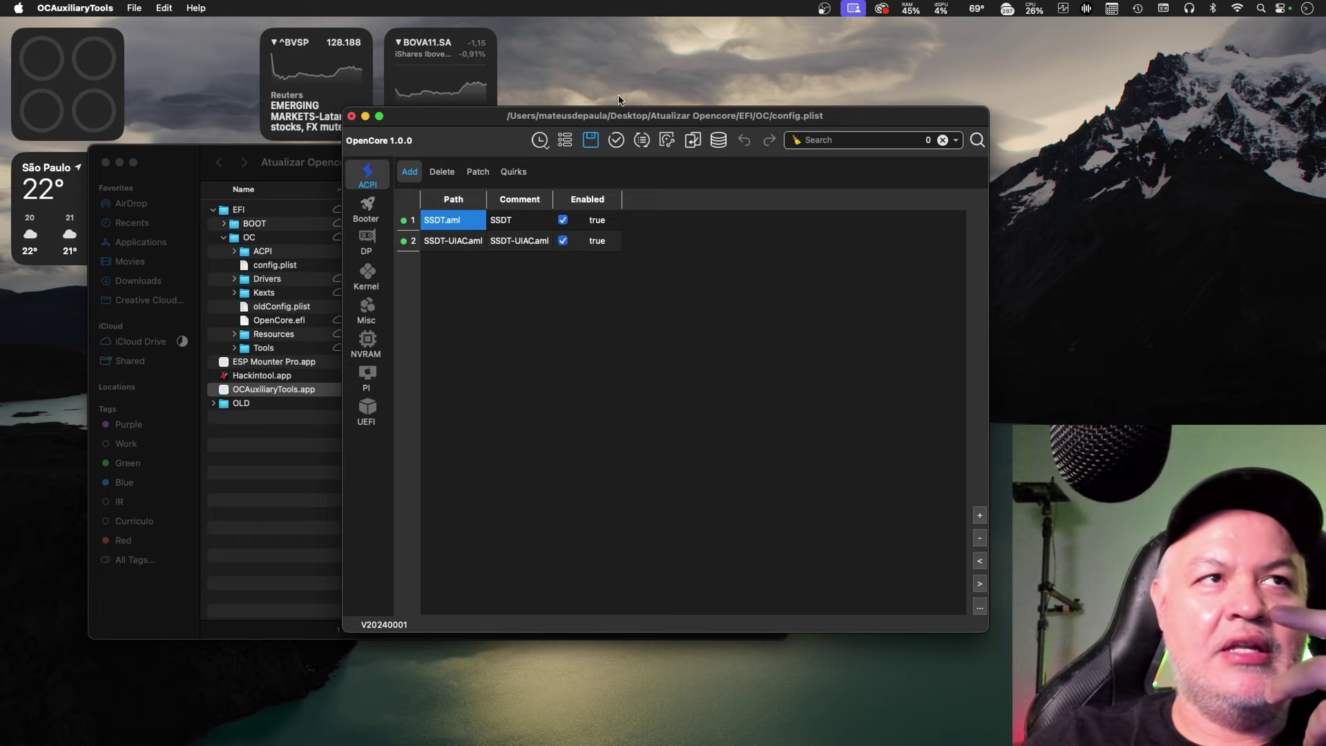
Validate the synced config.plist and save it, closing the editor and the Atualizar Opencore folder window.
left_click(616, 141)
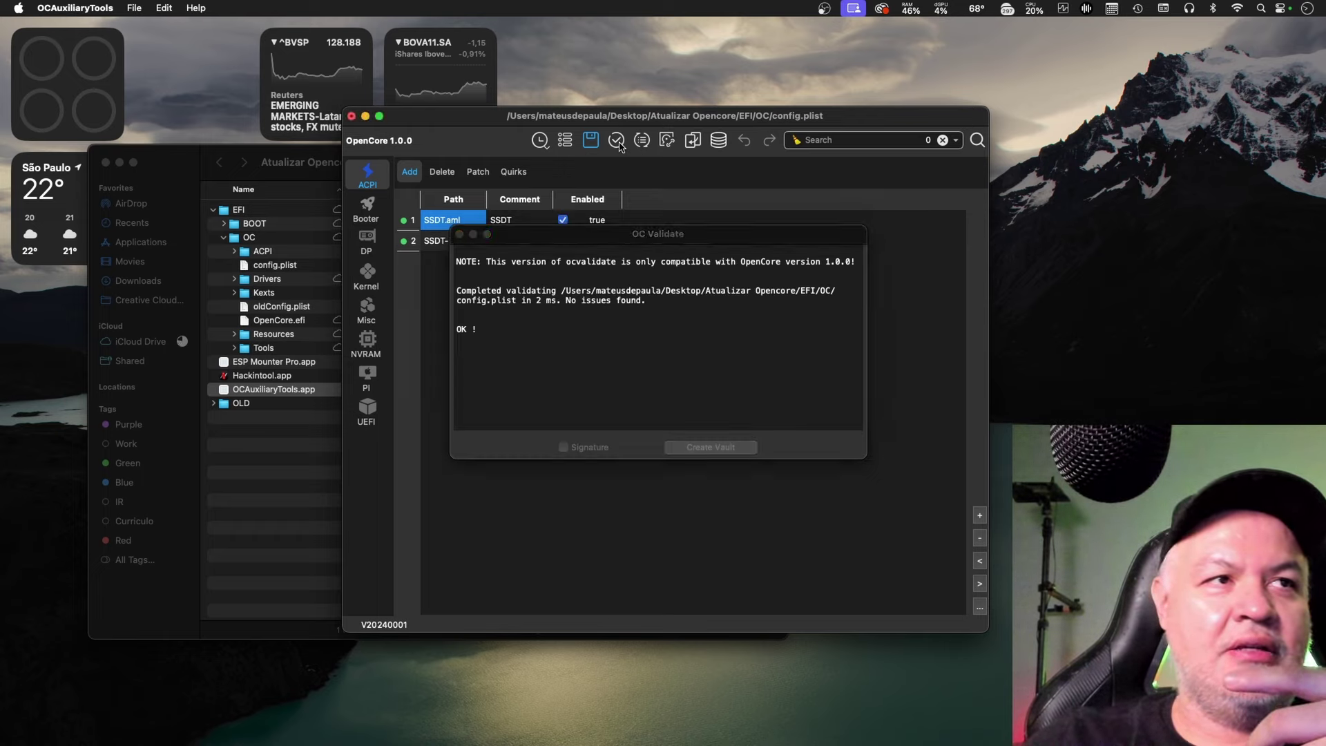
left_click(459, 234)
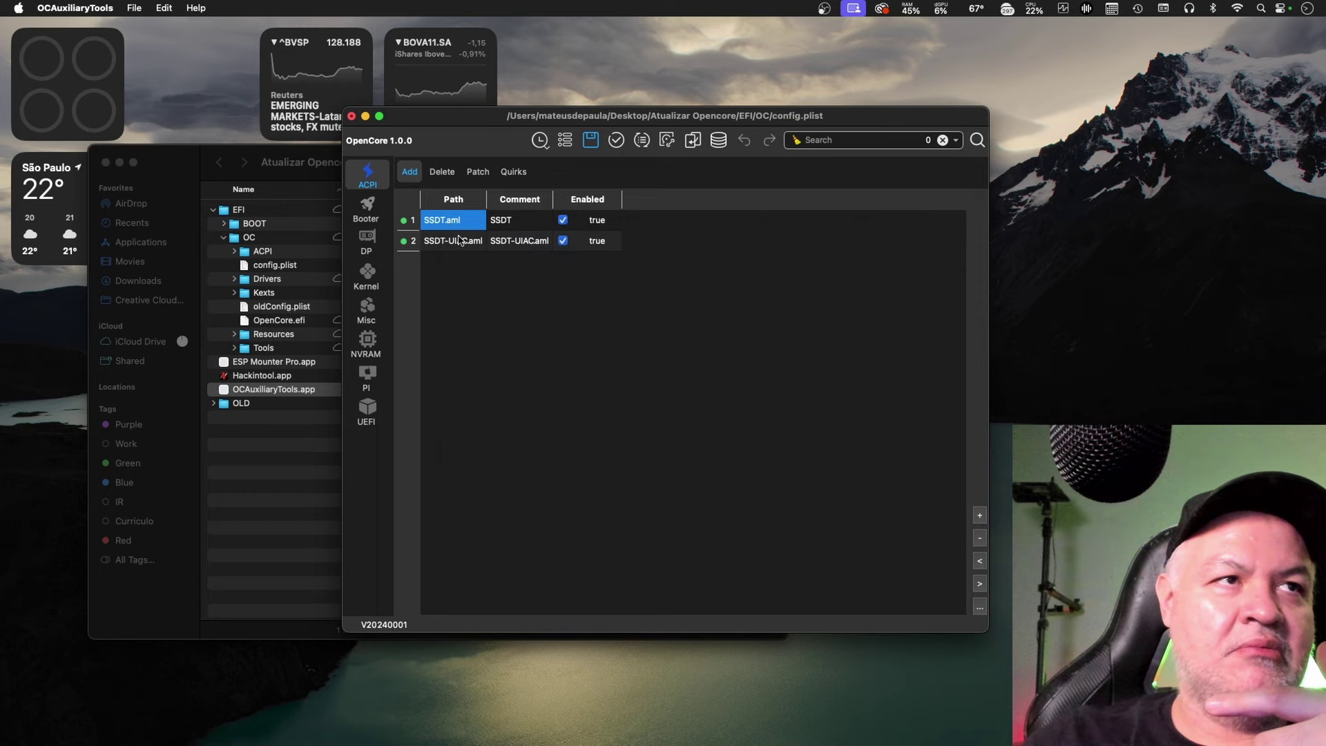
left_click(590, 140)
left_click(351, 116)
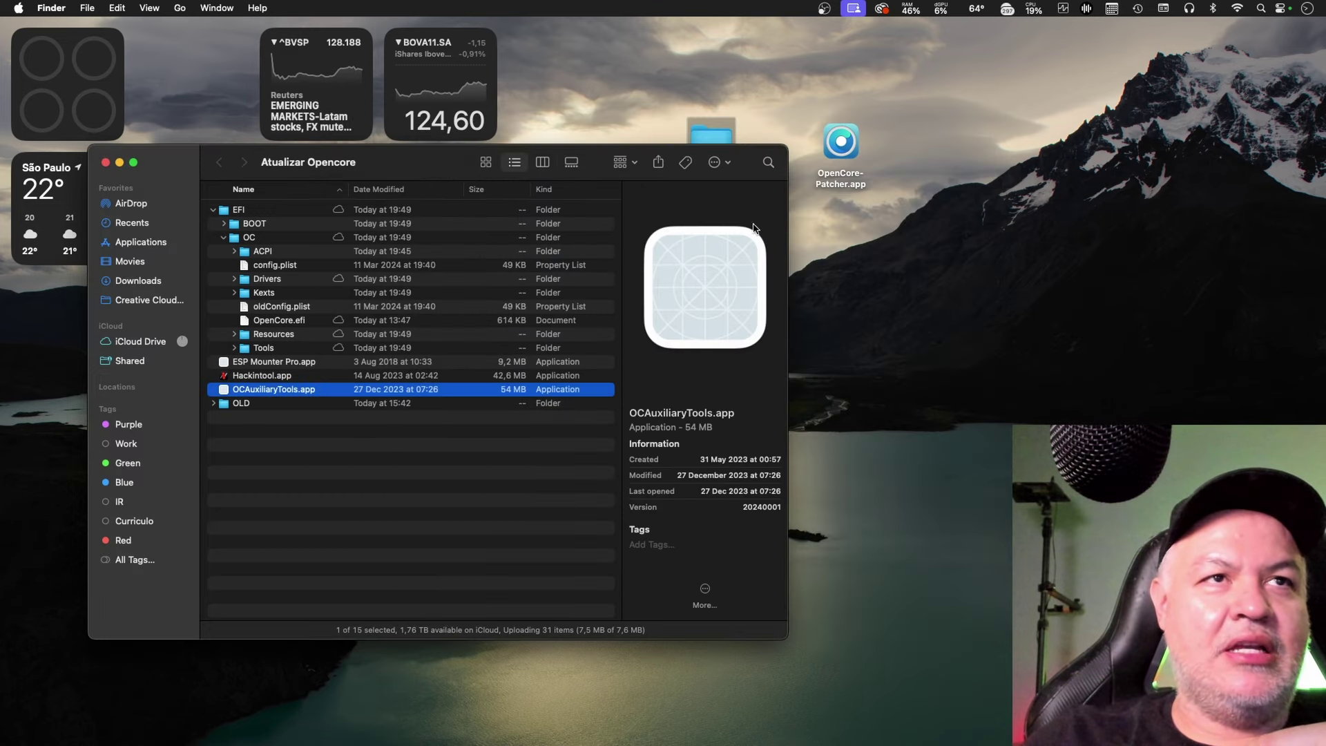
left_click(106, 163)
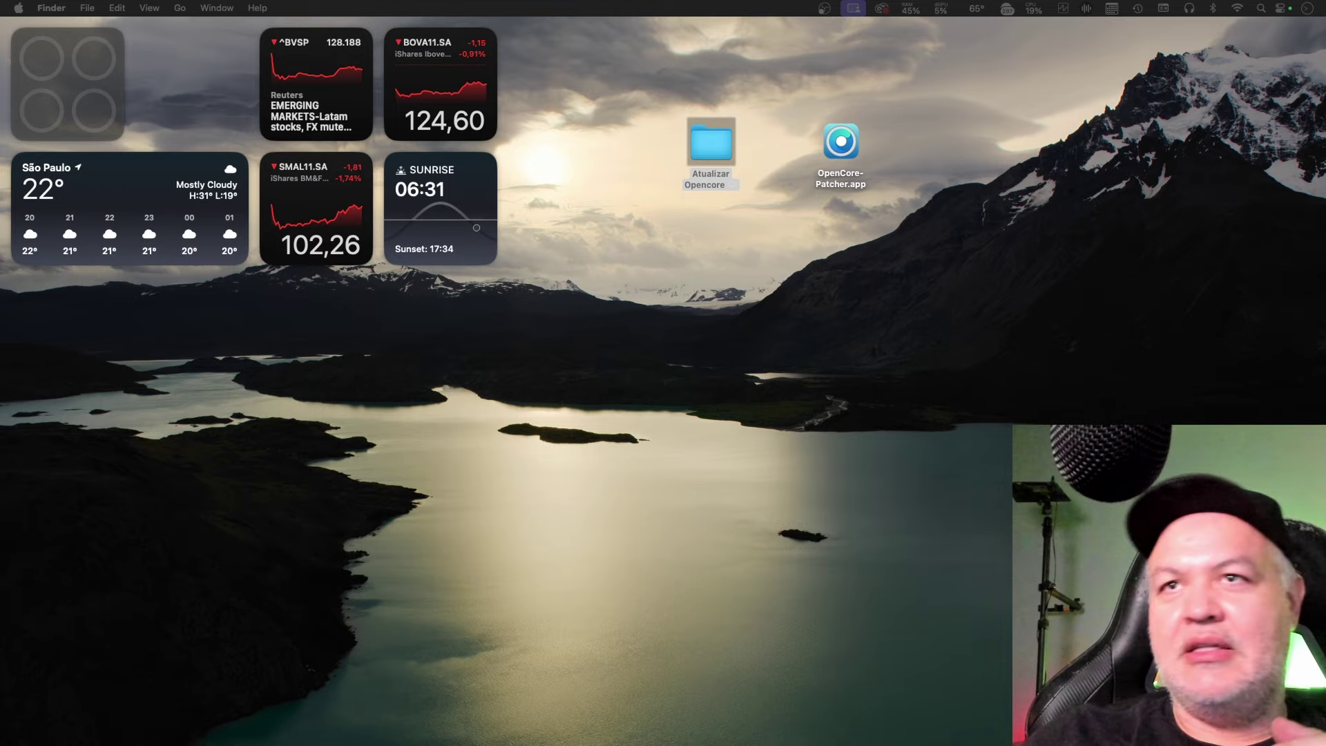
Launch ESP Mounter Pro from the Atualizar Opencore folder and mount the XPG GAMMIX S11L drive's EFI partition, disk1s1, again.
double_click(711, 145)
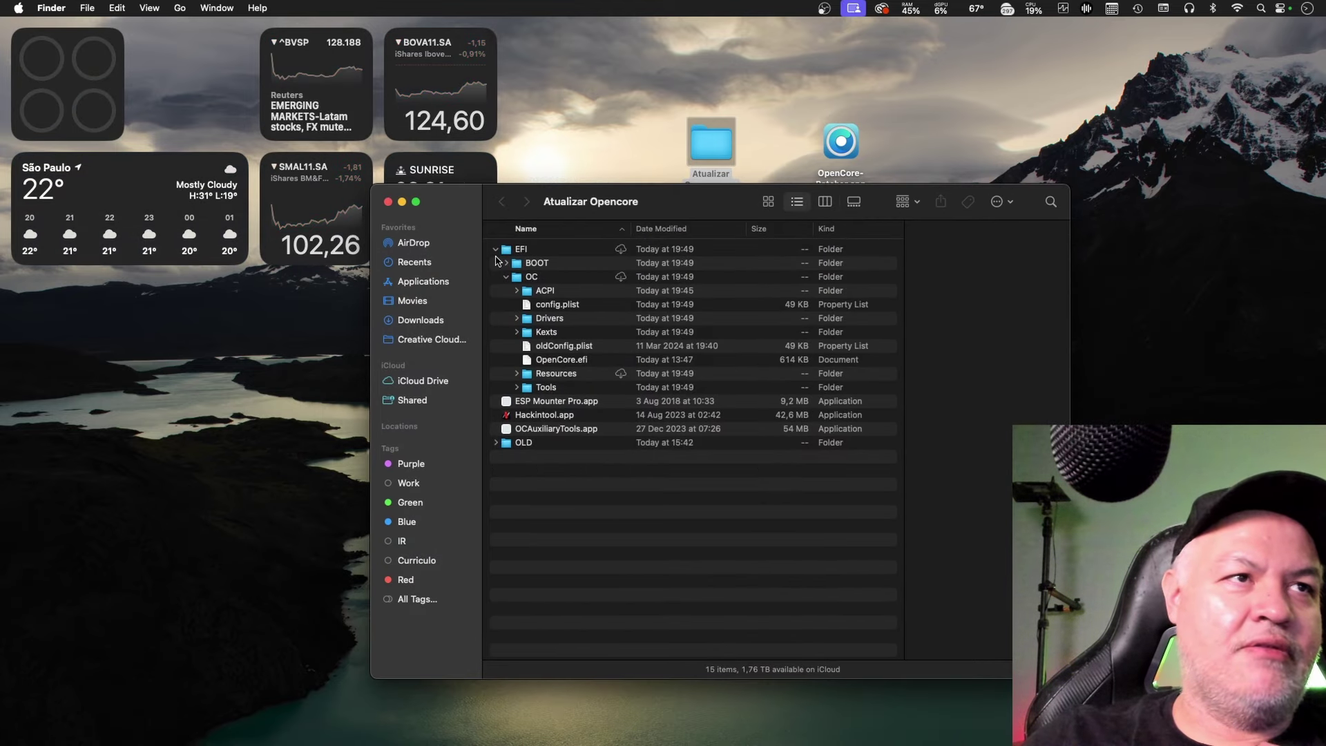
left_click(495, 249)
left_click(636, 265)
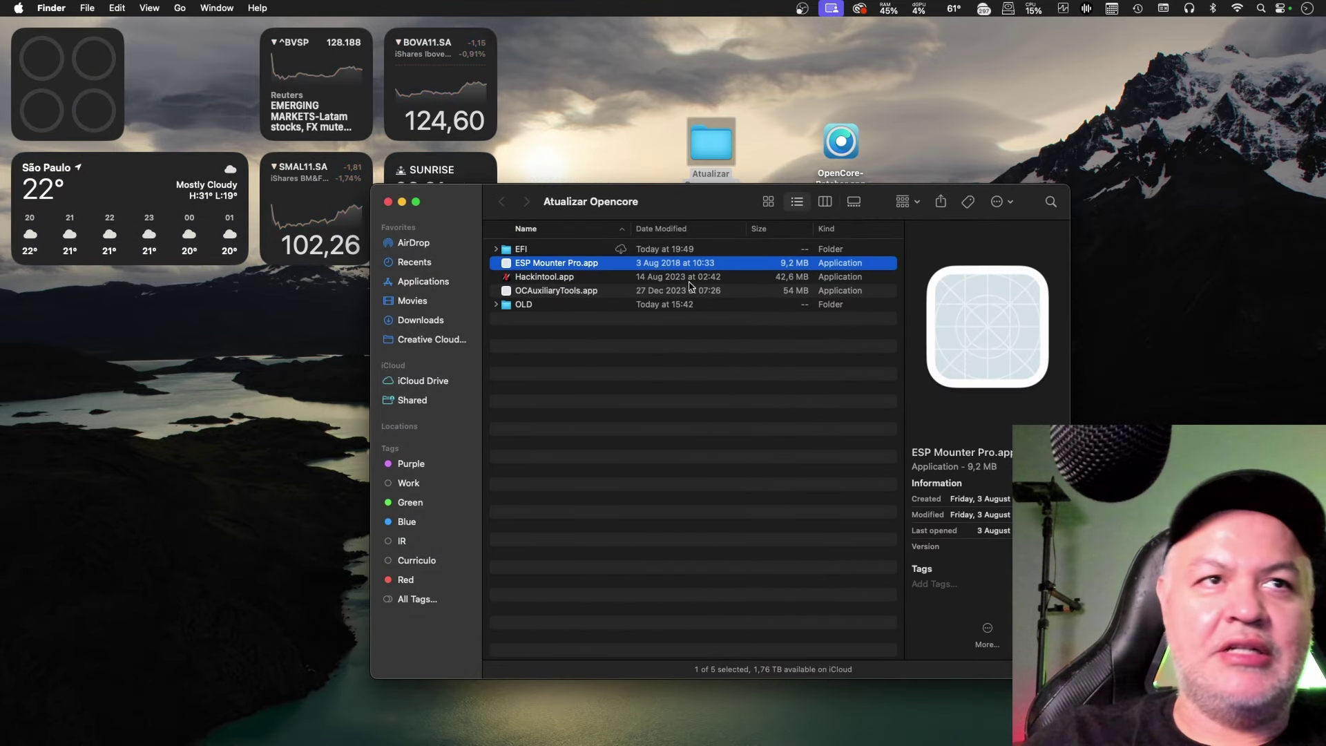
left_click(1008, 9)
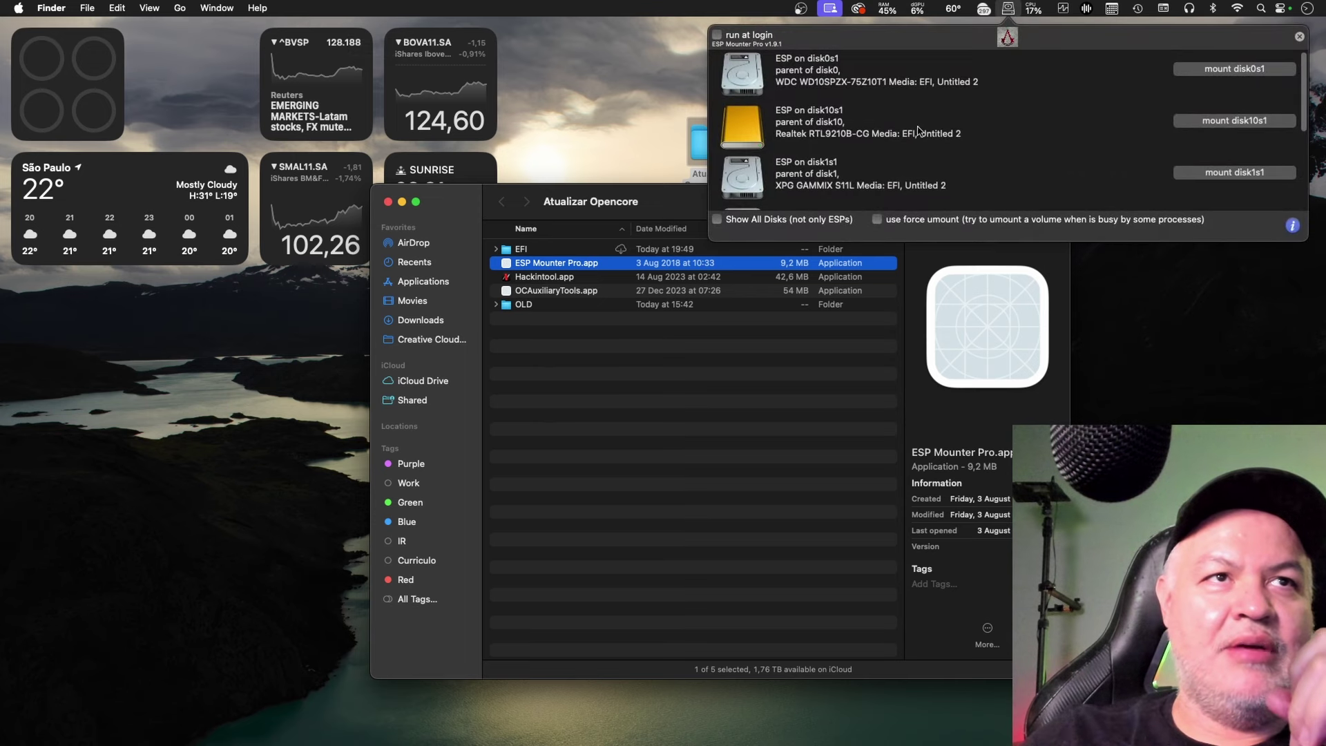
left_click(891, 176)
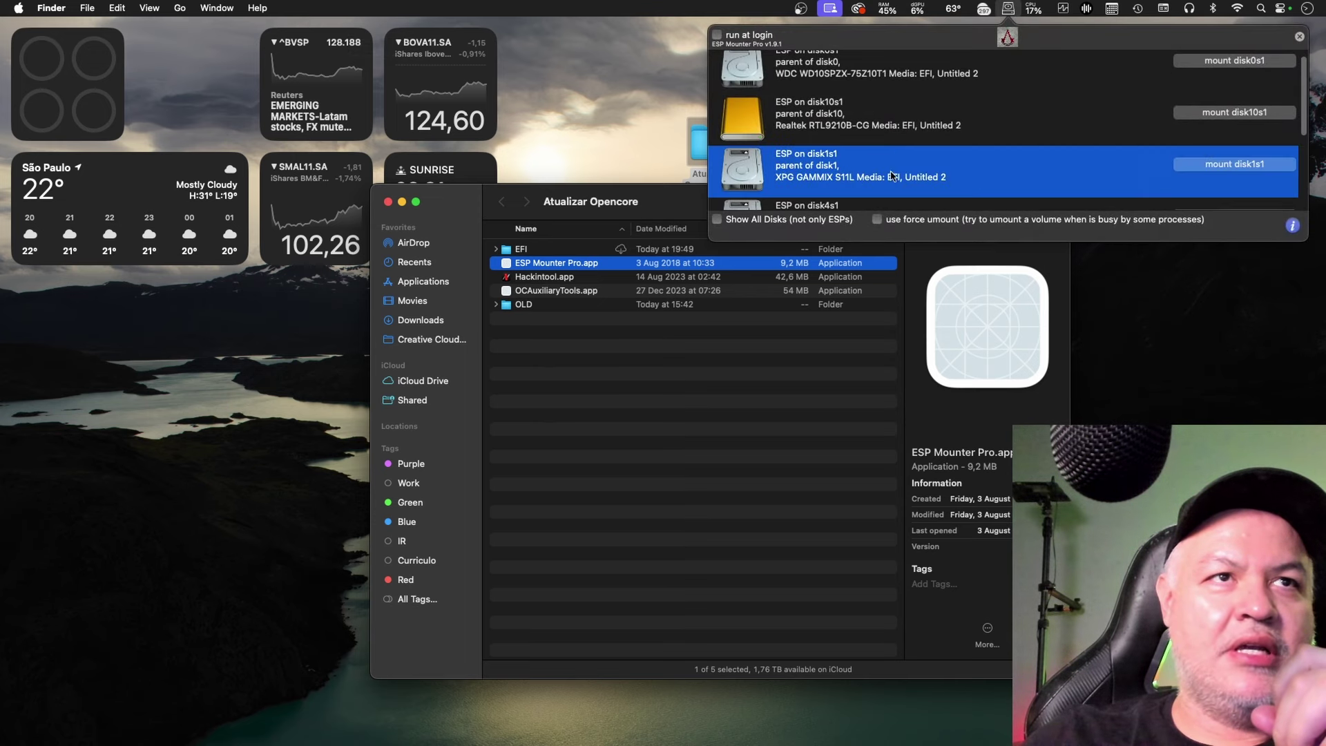
left_click(1250, 166)
left_click(1221, 184)
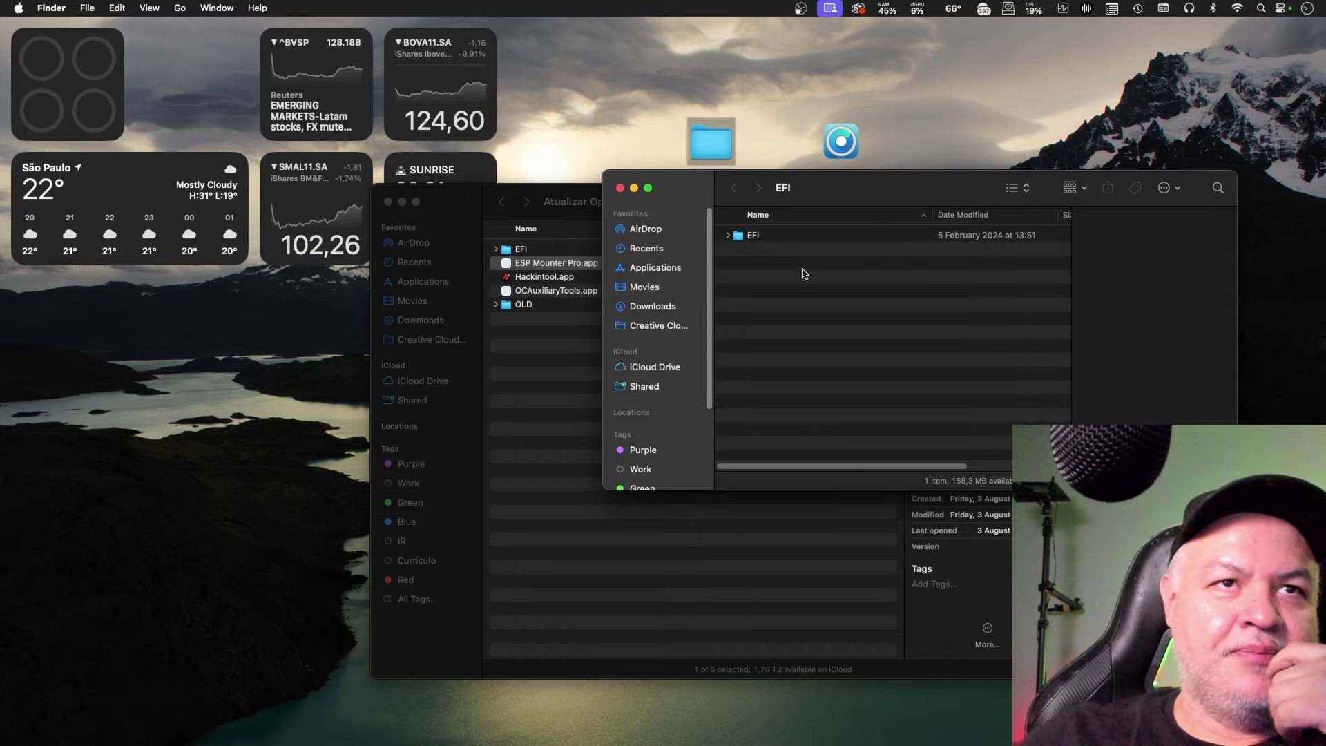
Move the existing EFI folder on the mounted EFI volume to the Trash and check the option for emptying the Trash.
left_click(753, 237)
right_click(754, 237)
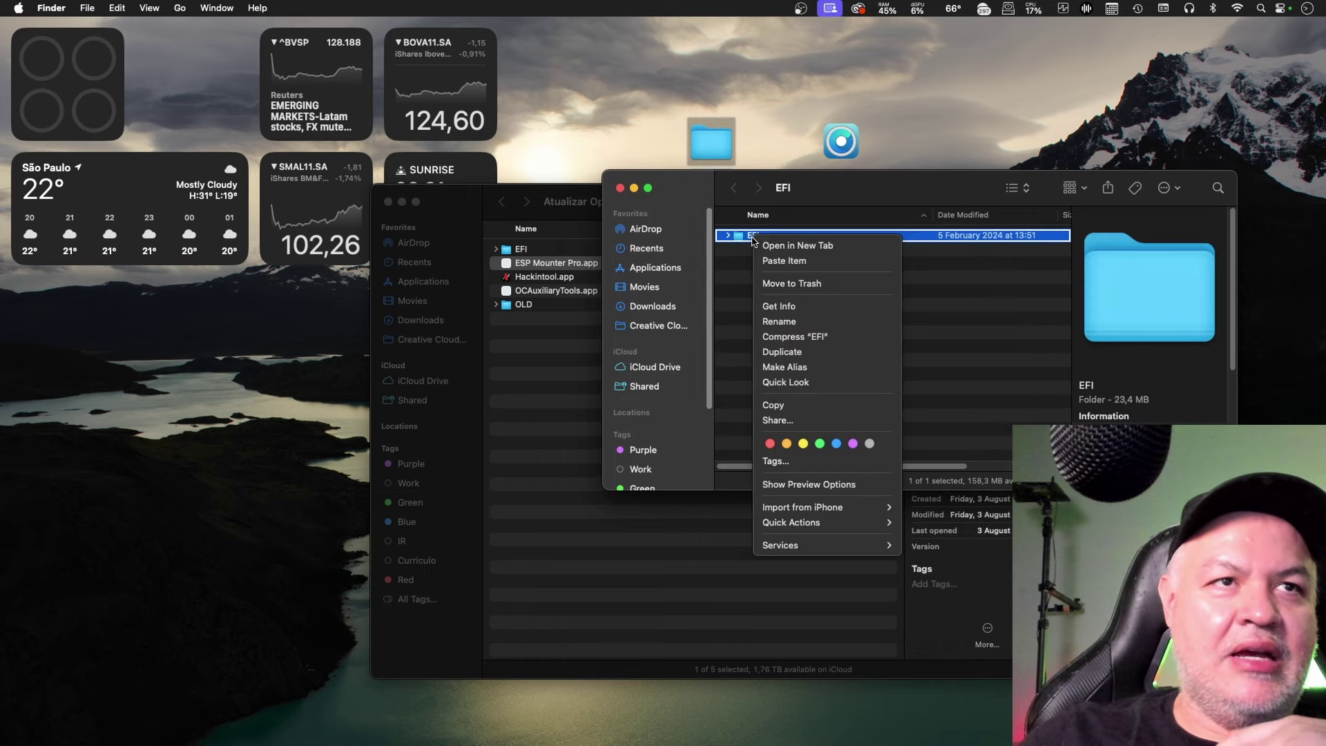
left_click(792, 289)
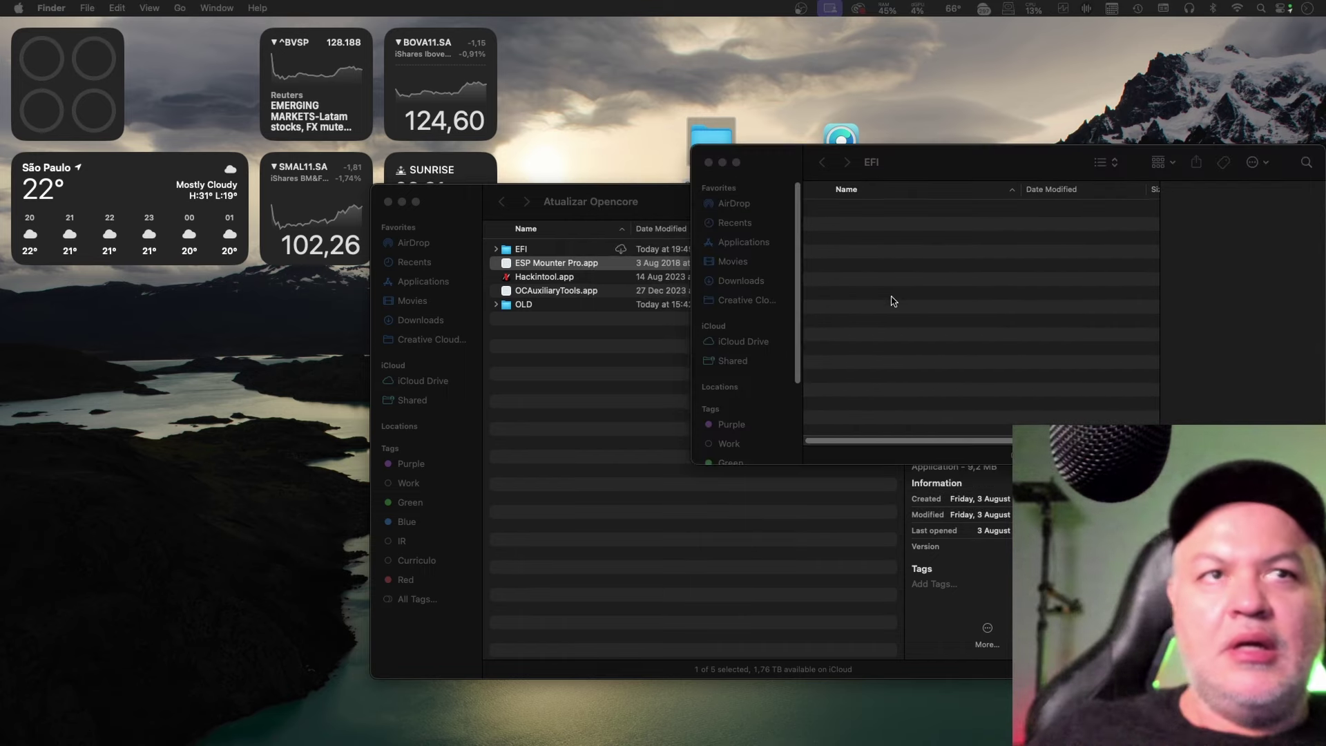
left_click(87, 8)
mouse_move(46, 7)
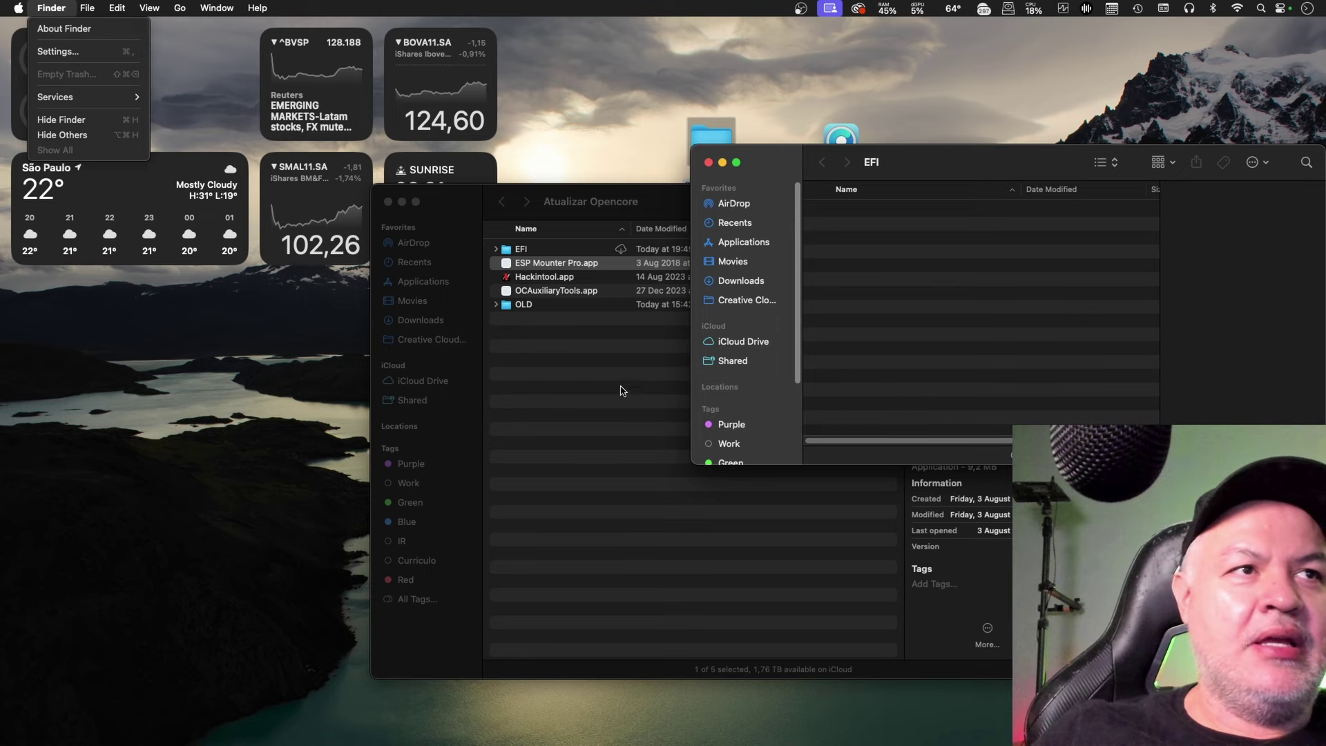
left_click(683, 332)
Copy the updated EFI folder from Atualizar Opencore to the mounted EFI volume.
left_click(931, 158)
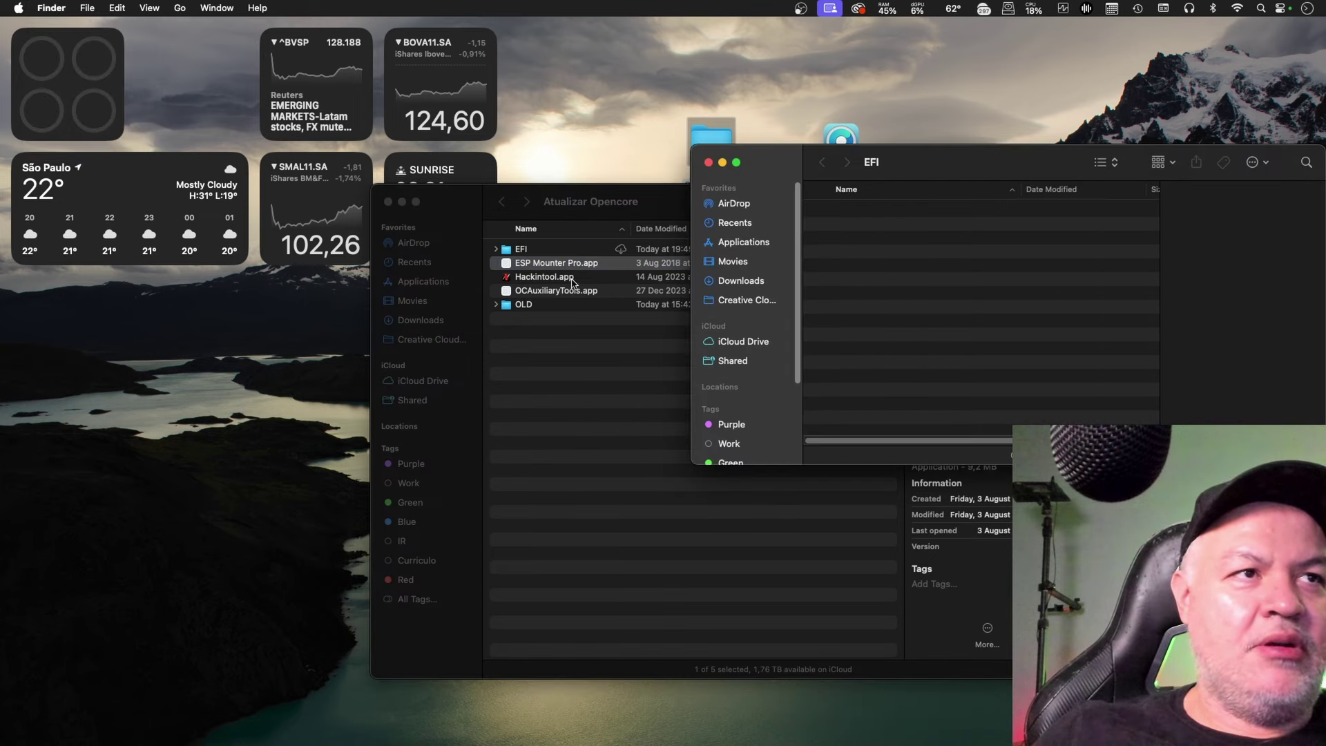
left_click_drag(519, 249, 977, 310)
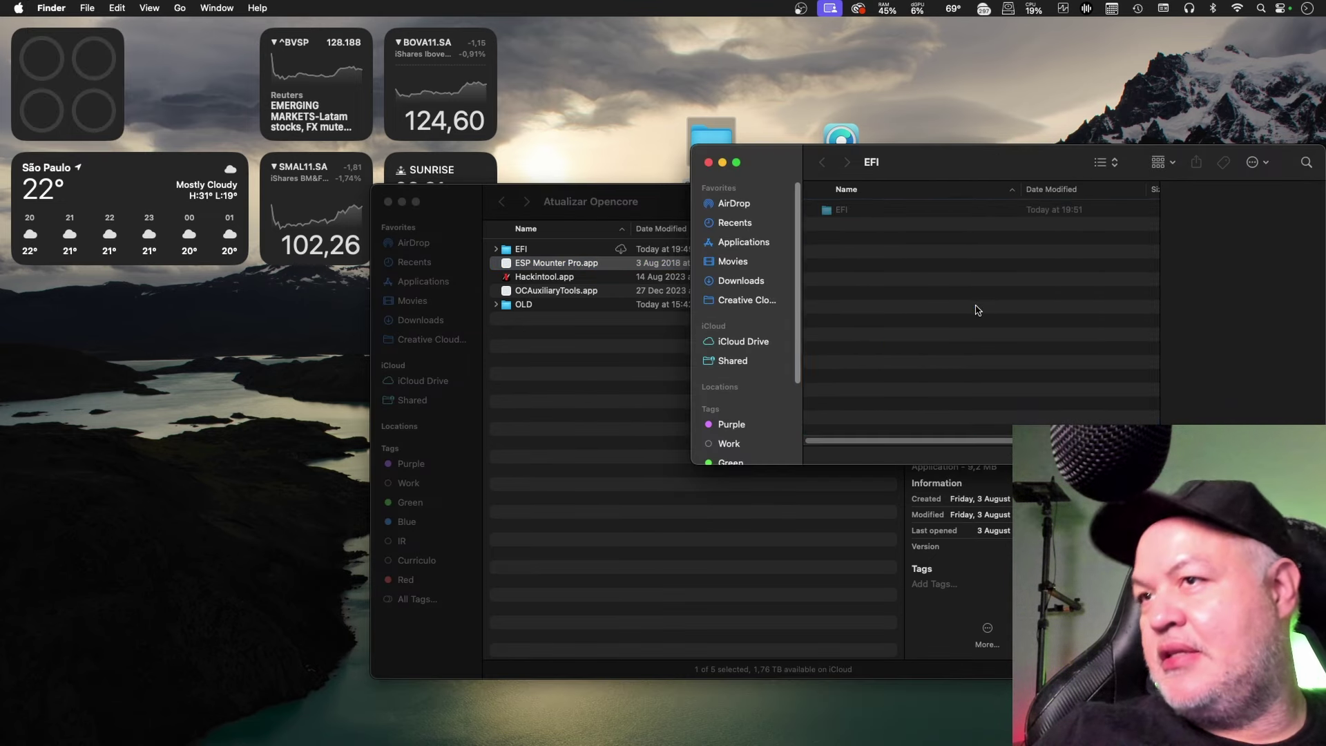